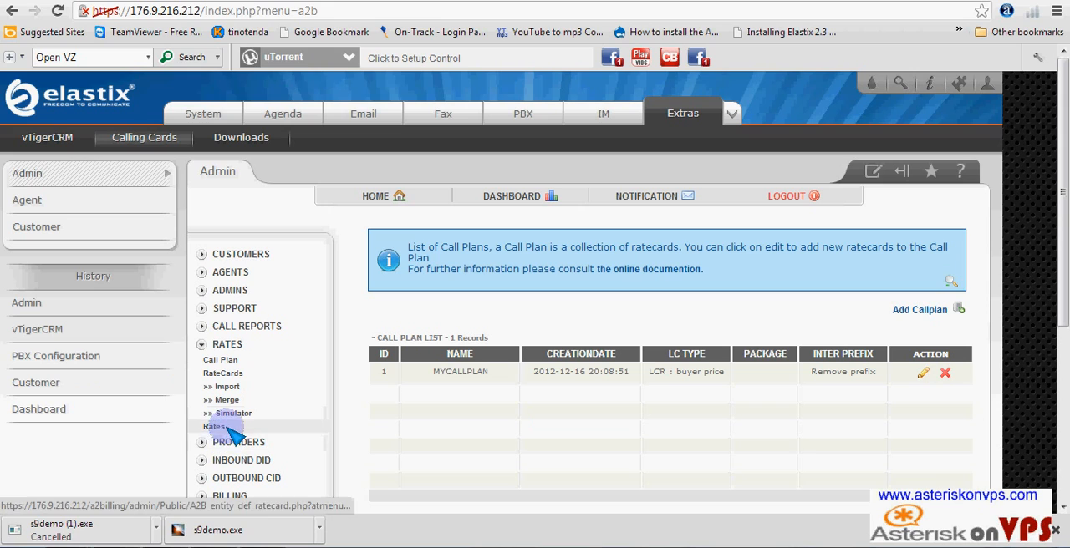
- Simulate the ratecard for the destination phone number using an initial credit of 10 and the account's card ID, and check the result
{"action": "left_click", "coordinate": [237, 414]}
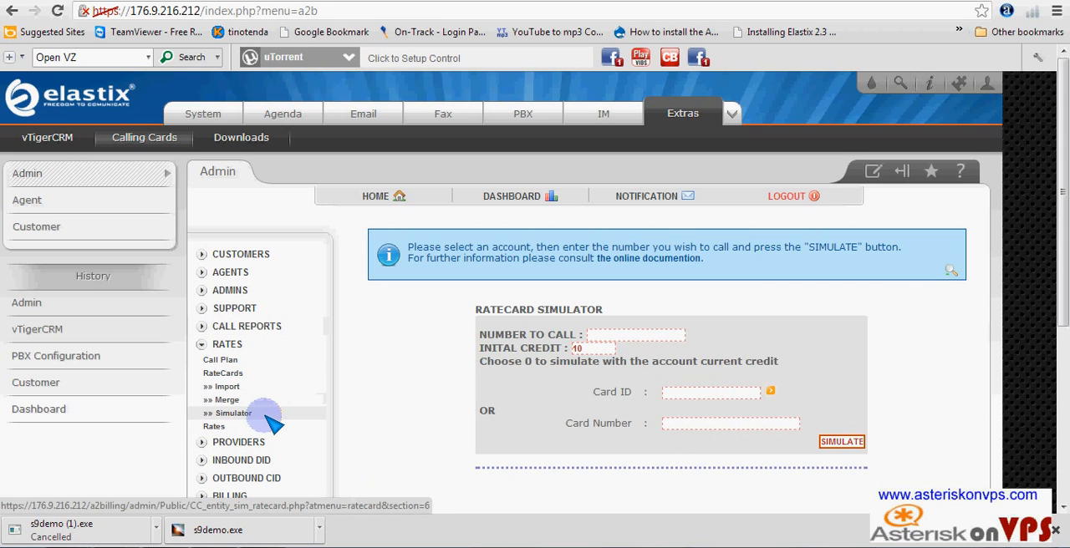
{"action": "left_click", "coordinate": [652, 336]}
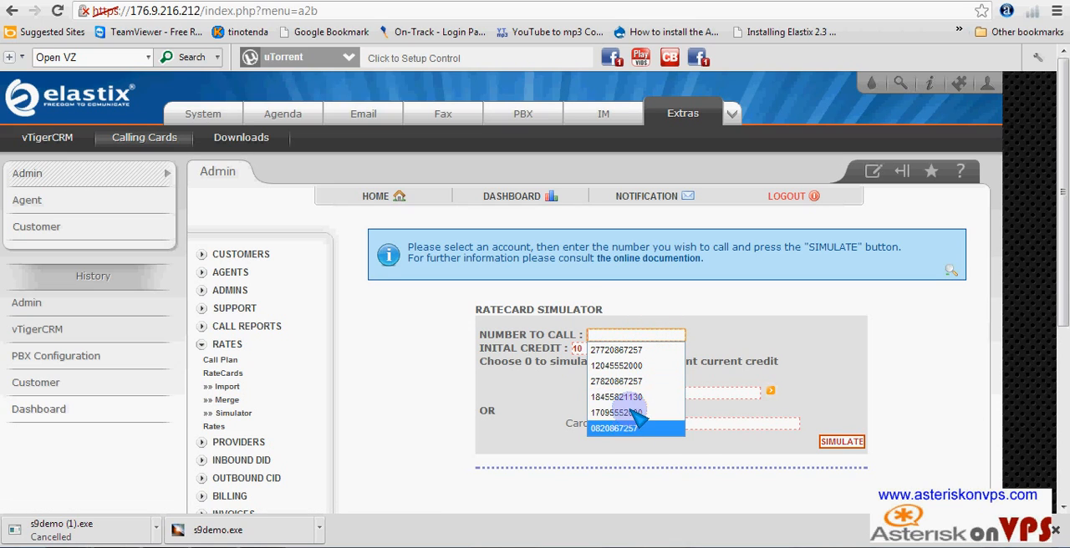
{"action": "left_click", "coordinate": [619, 382]}
{"action": "left_click", "coordinate": [738, 394]}
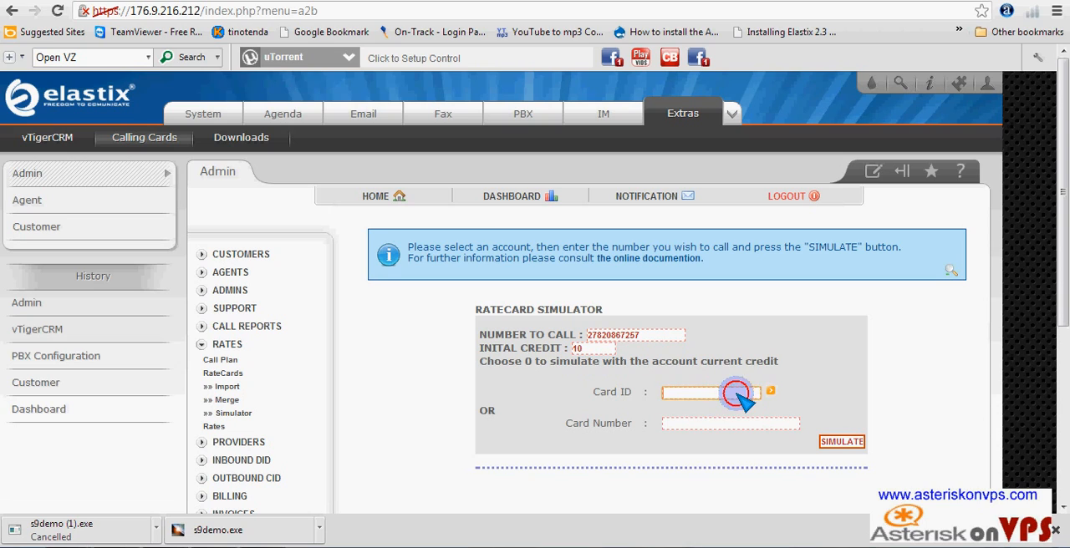
{"action": "left_click", "coordinate": [715, 418]}
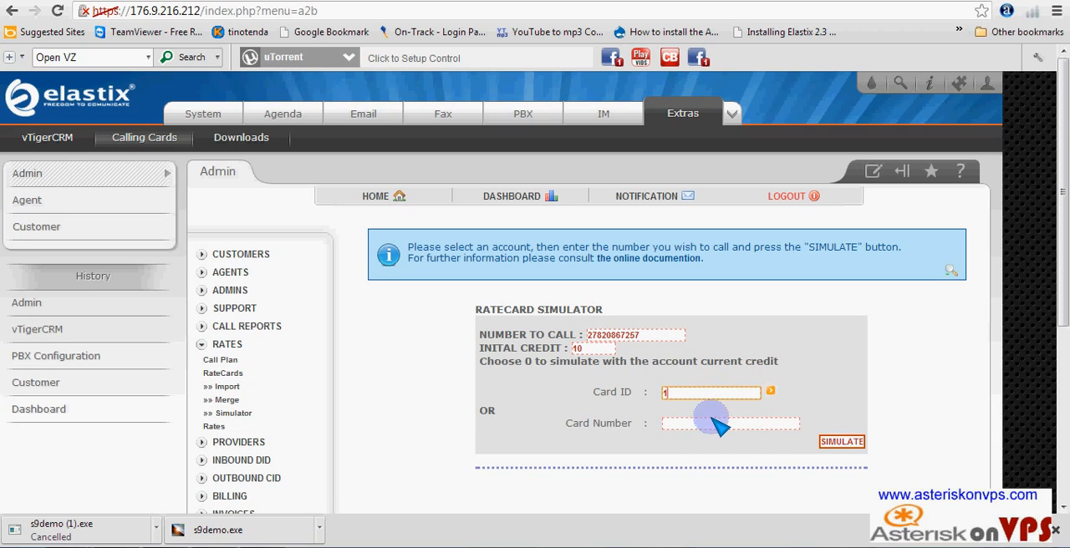
{"action": "left_click", "coordinate": [835, 444]}
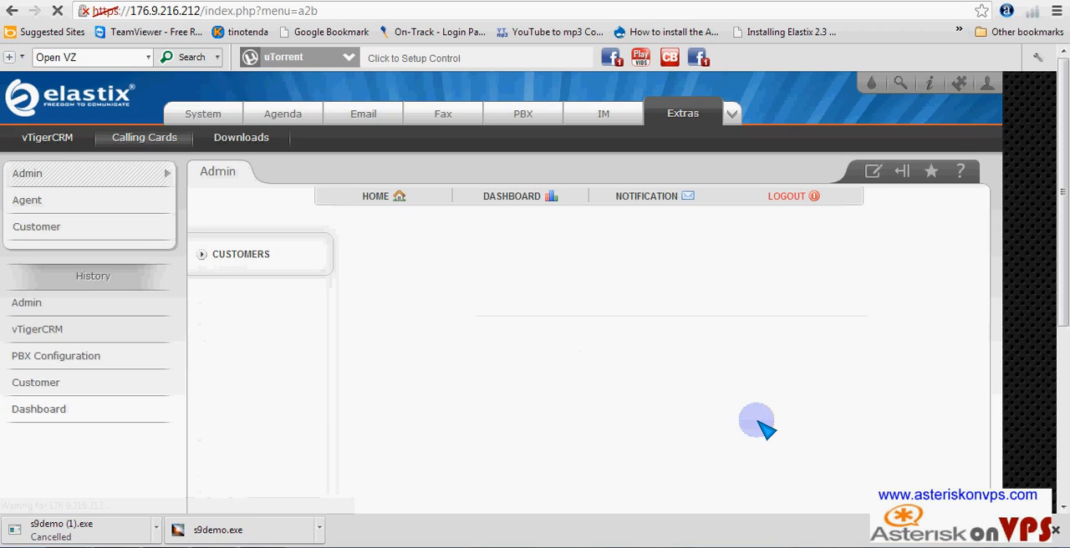
{"action": "scroll", "coordinate": [681, 410], "scroll_direction": "down", "scroll_amount": 4}
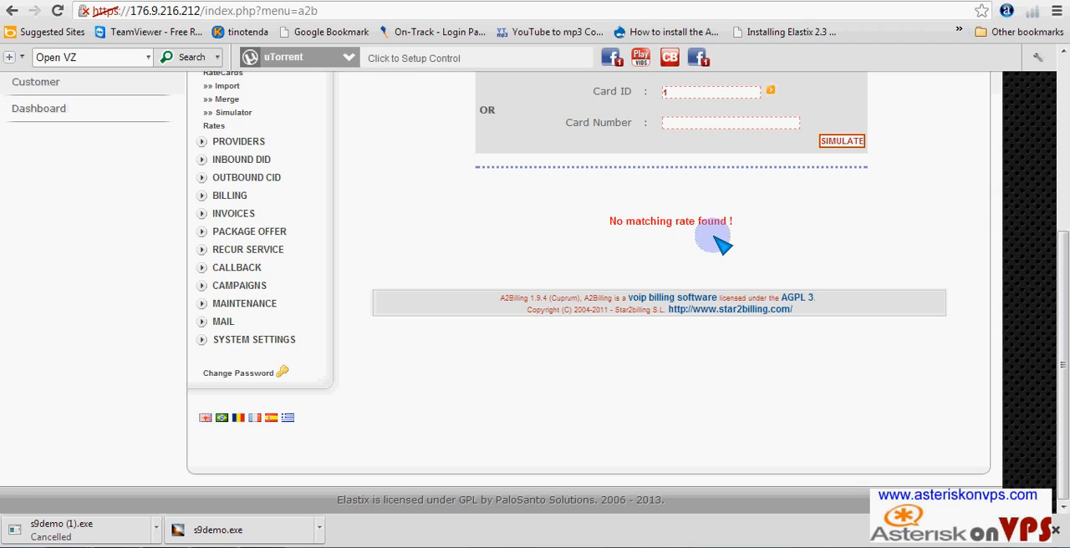
{"action": "scroll", "coordinate": [715, 268], "scroll_direction": "up", "scroll_amount": 2}
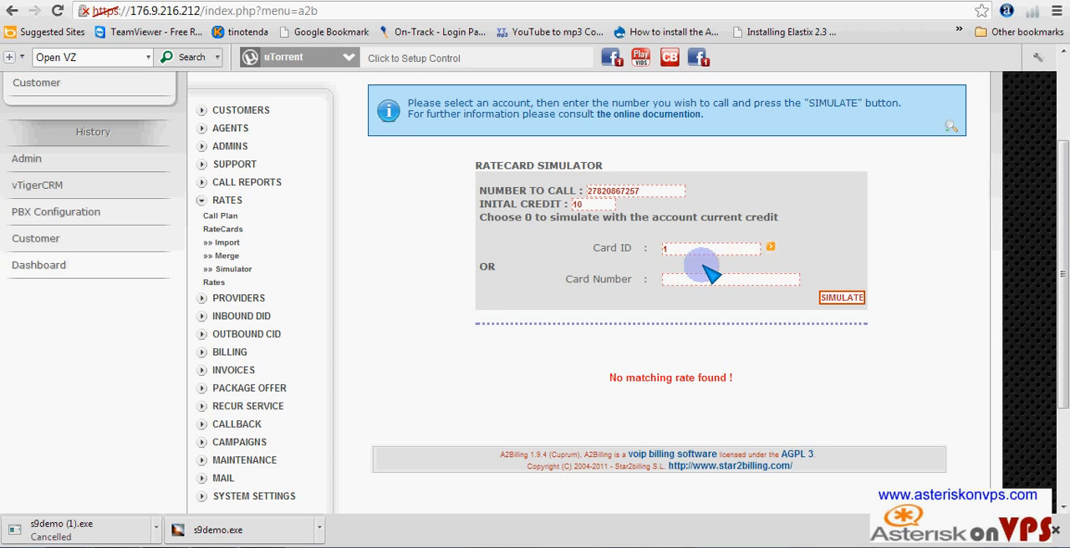
- Set the ratecard simulator's initial credit to 0 to use the account's current credit
{"action": "left_click", "coordinate": [583, 208]}
{"action": "left_click_drag", "start_coordinate": [583, 210], "coordinate": [564, 209]}
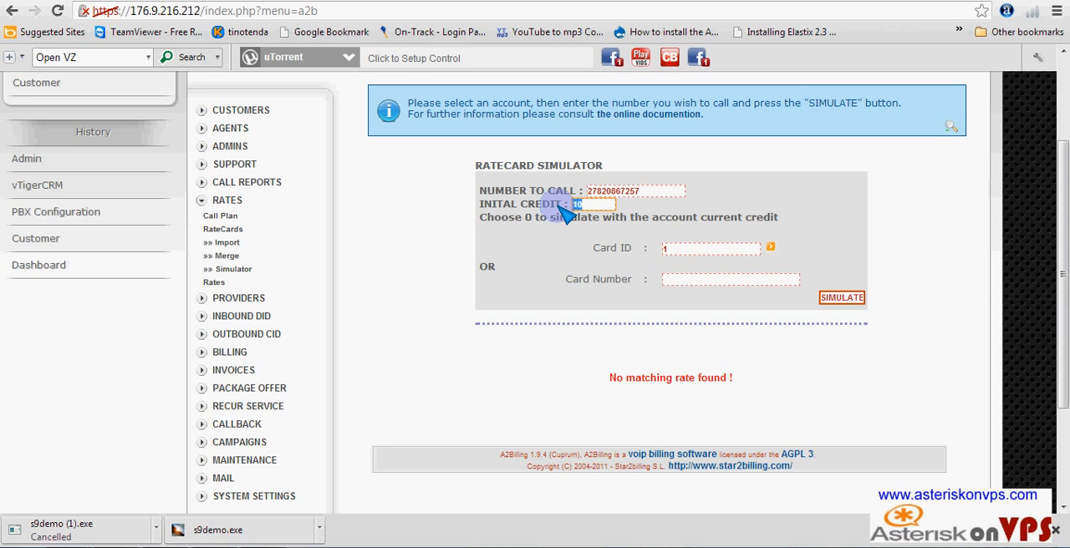
{"action": "type", "text": "0"}
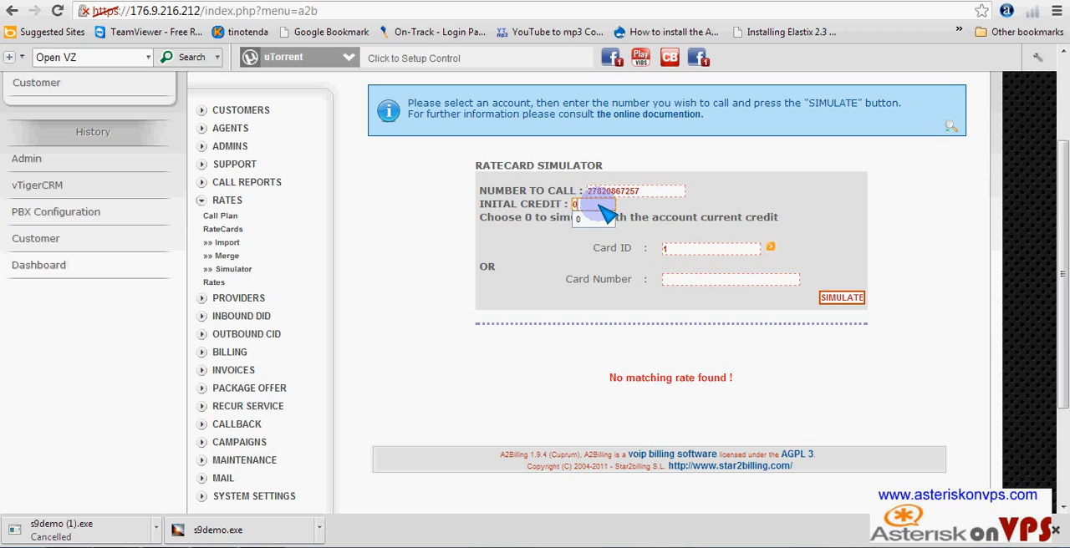
{"action": "left_click", "coordinate": [593, 219]}
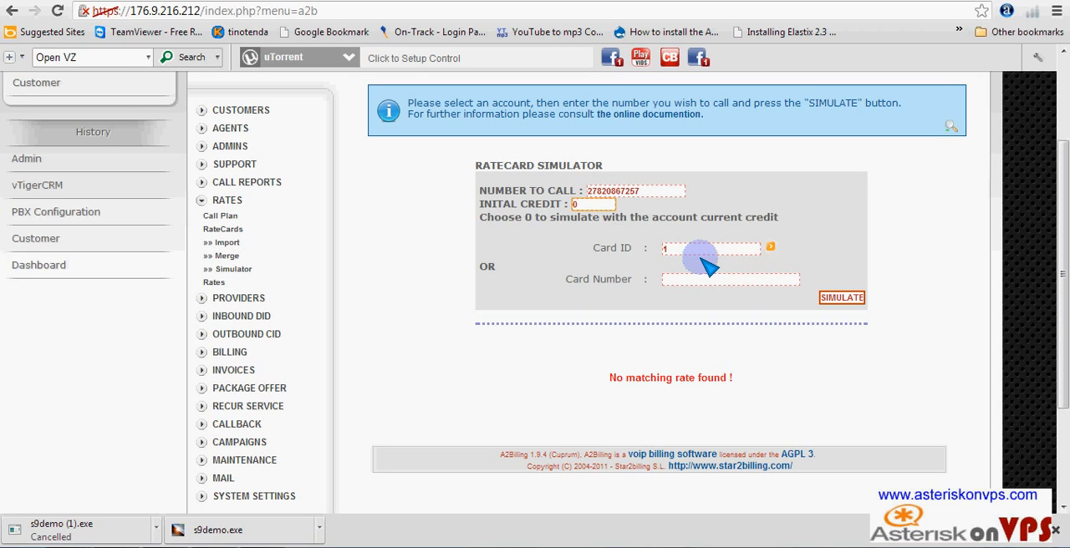
- Add the Standard Rate ratecard to the MYCALLPLAN call plan and confirm the call plan's data
{"action": "left_click", "coordinate": [222, 217]}
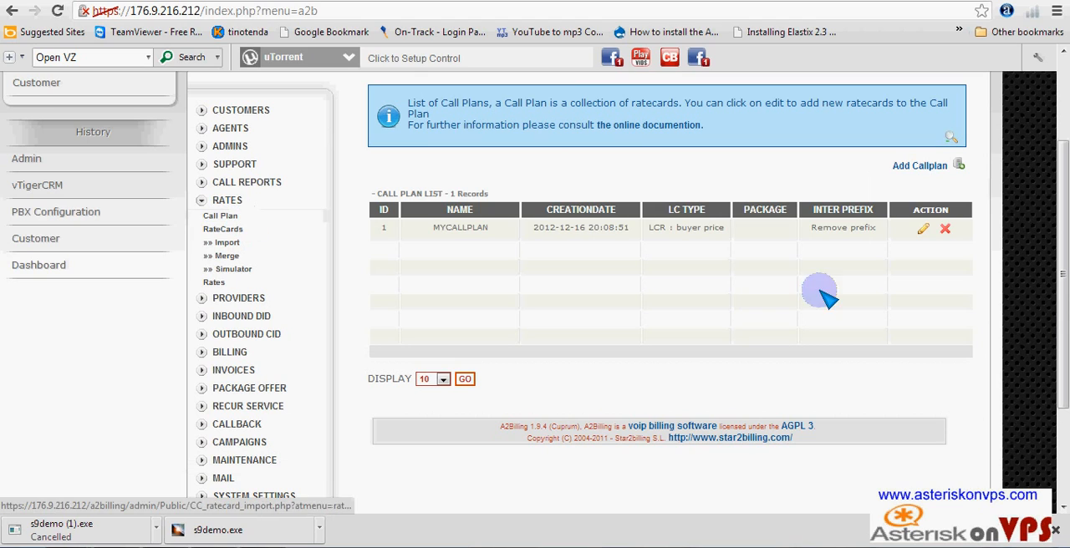
{"action": "left_click", "coordinate": [926, 234]}
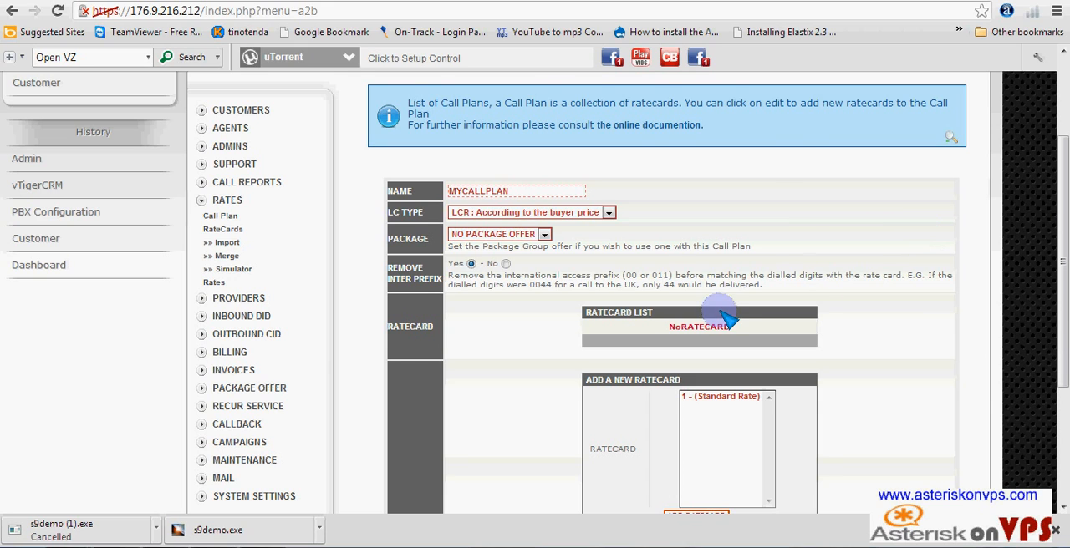
{"action": "scroll", "coordinate": [719, 317], "scroll_direction": "down", "scroll_amount": 3}
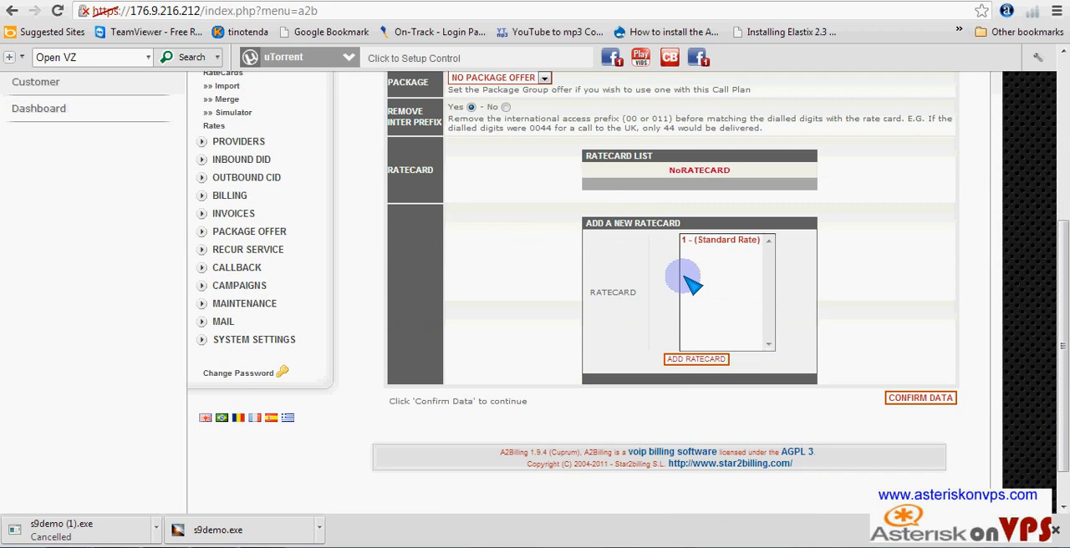
{"action": "left_click", "coordinate": [739, 240]}
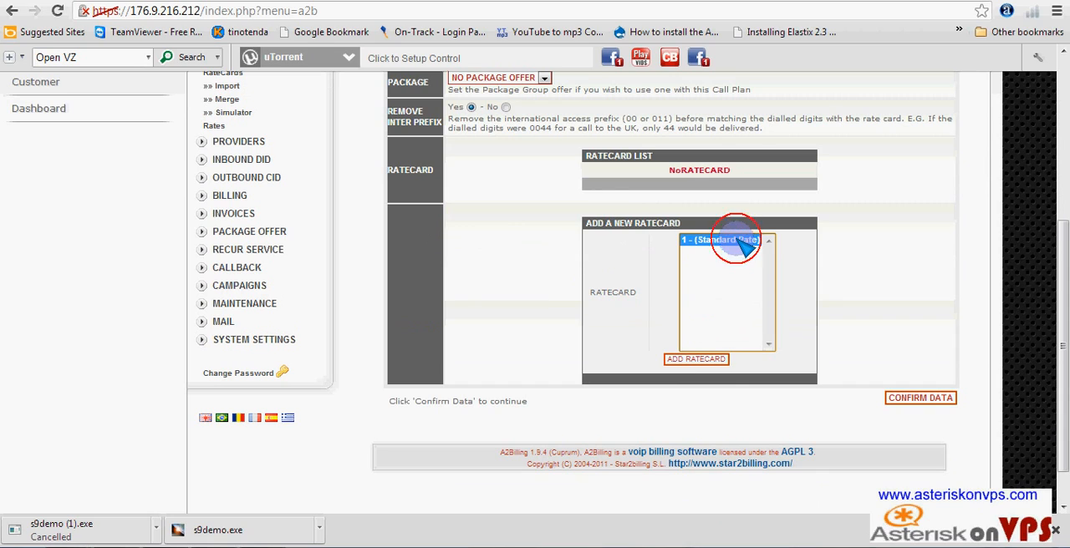
{"action": "left_click", "coordinate": [704, 361]}
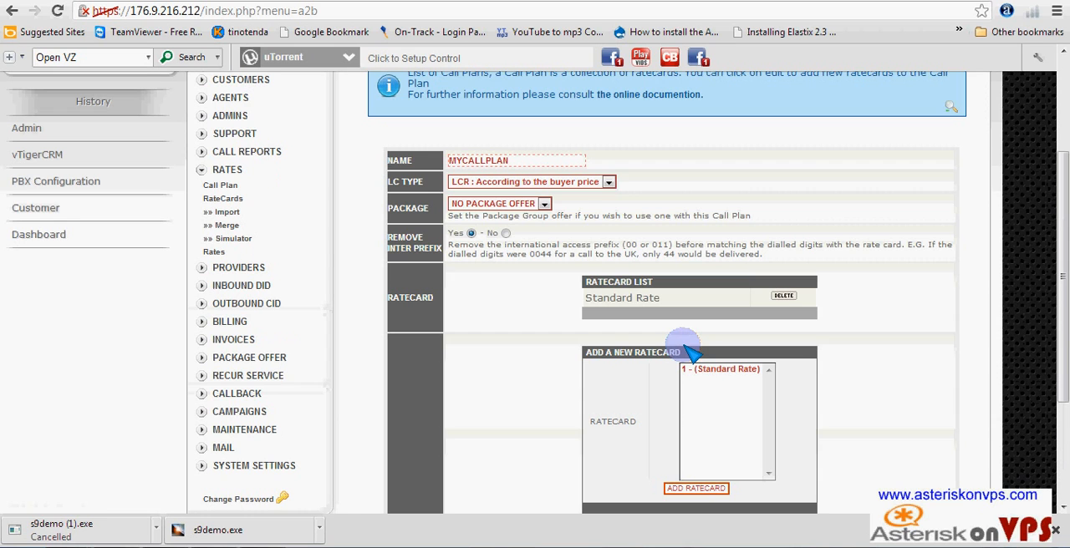
{"action": "scroll", "coordinate": [684, 352], "scroll_direction": "down", "scroll_amount": 3}
{"action": "left_click", "coordinate": [920, 348]}
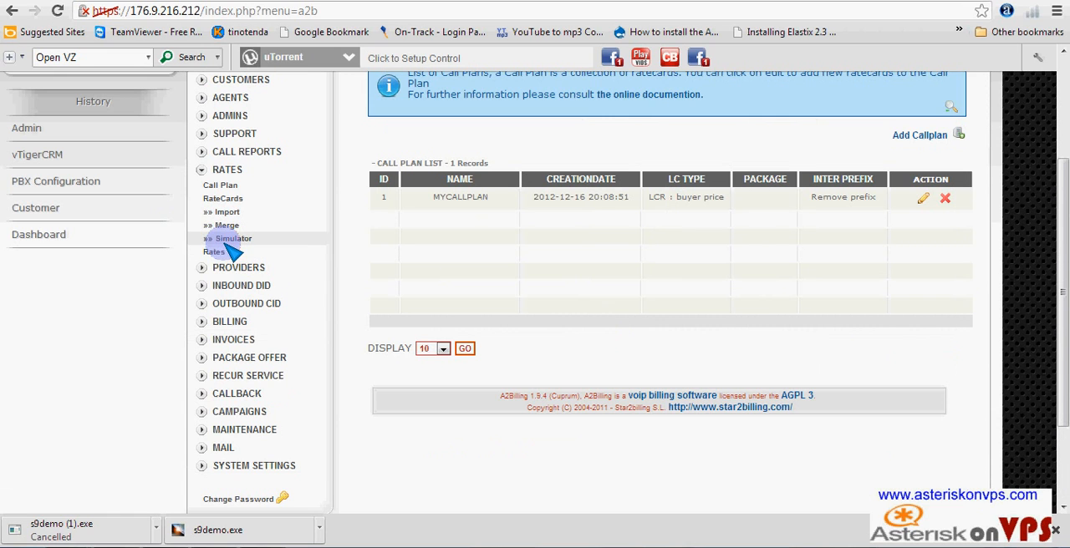
- Run the ratecard simulator again for the same destination phone number and card ID with an initial credit of 10
{"action": "left_click", "coordinate": [228, 239]}
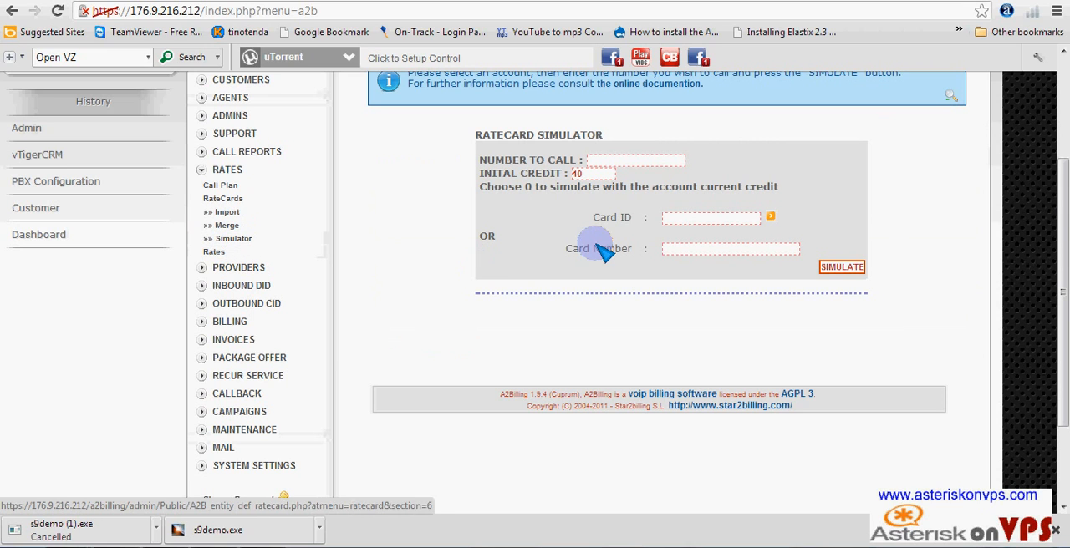
{"action": "left_click", "coordinate": [637, 161]}
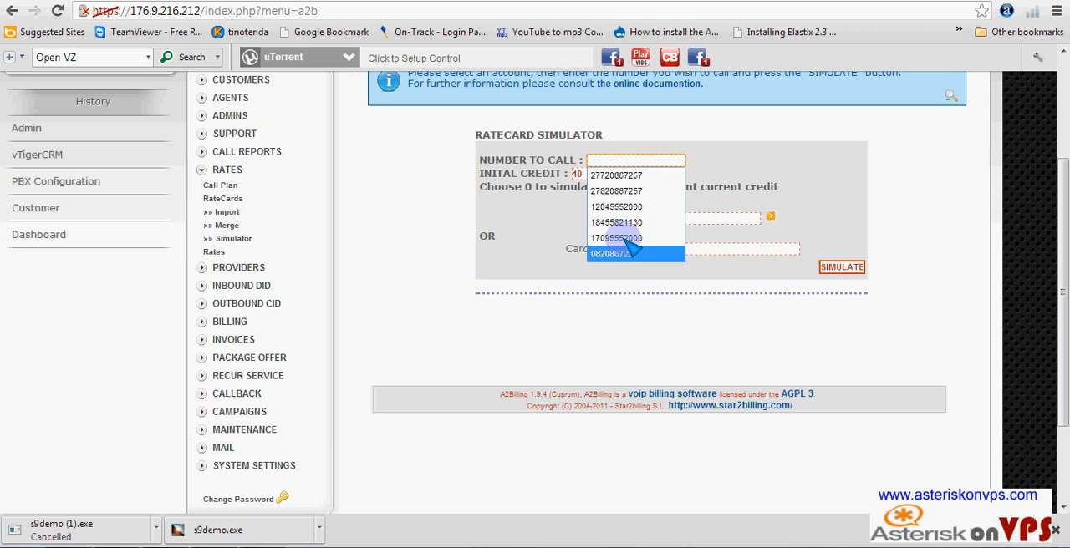
{"action": "left_click", "coordinate": [634, 191]}
{"action": "left_click", "coordinate": [696, 217]}
{"action": "left_click", "coordinate": [674, 231]}
{"action": "left_click", "coordinate": [832, 267]}
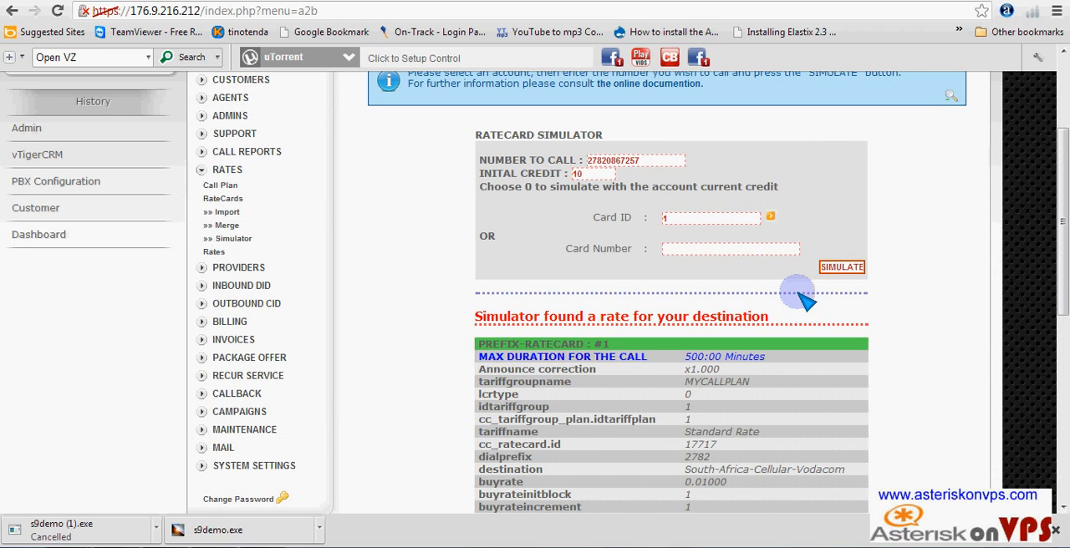
- Examine the simulated rate's details, including destination, buy rate, initial rate, billing blocks, trunk and provider
{"action": "scroll", "coordinate": [763, 300], "scroll_direction": "down", "scroll_amount": 2}
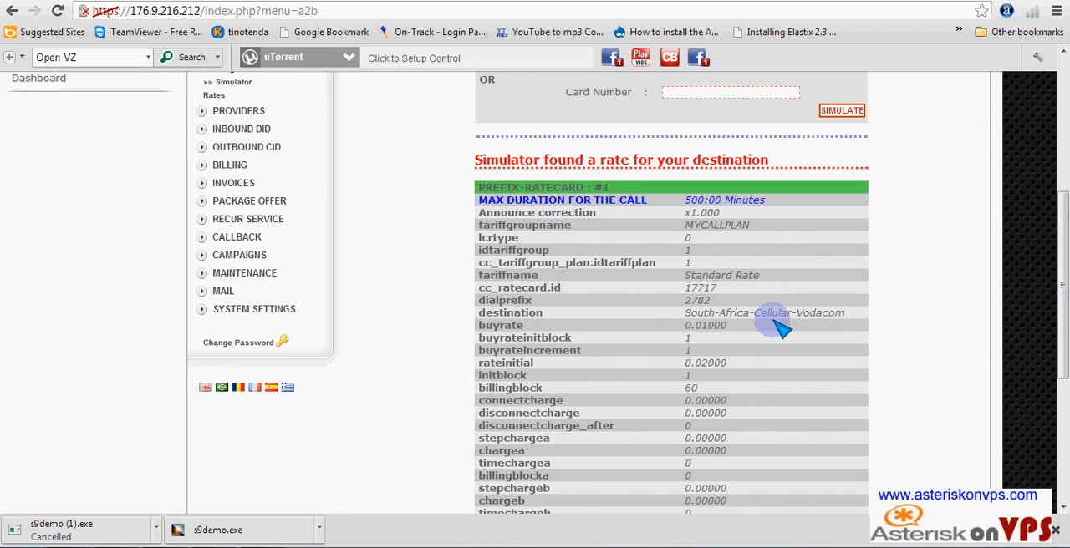
{"action": "scroll", "coordinate": [782, 332], "scroll_direction": "down", "scroll_amount": 4}
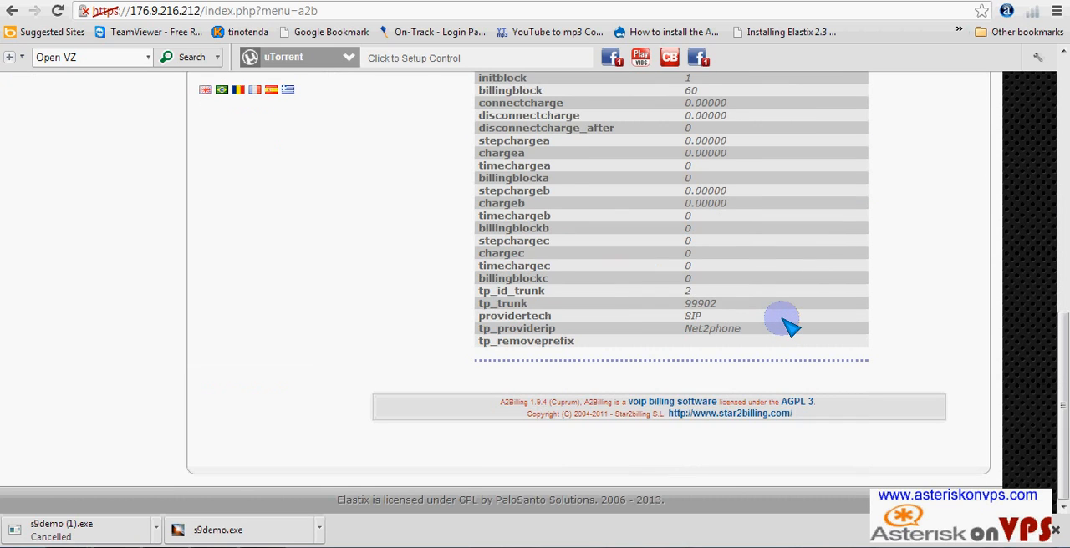
{"action": "scroll", "coordinate": [788, 327], "scroll_direction": "up", "scroll_amount": 4}
{"action": "scroll", "coordinate": [790, 329], "scroll_direction": "down", "scroll_amount": 3}
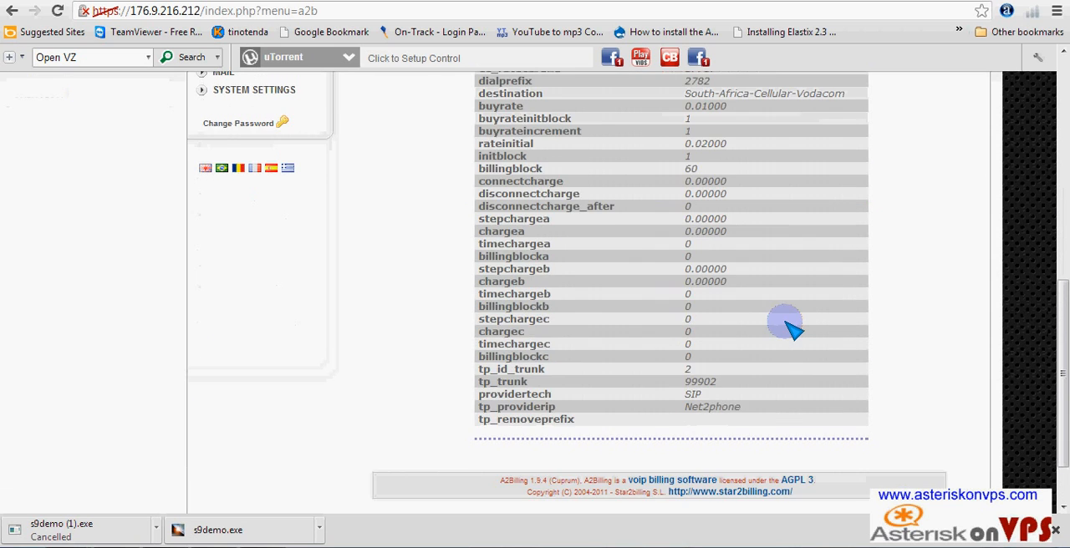
{"action": "scroll", "coordinate": [790, 329], "scroll_direction": "up", "scroll_amount": 2}
{"action": "scroll", "coordinate": [790, 329], "scroll_direction": "up", "scroll_amount": 1}
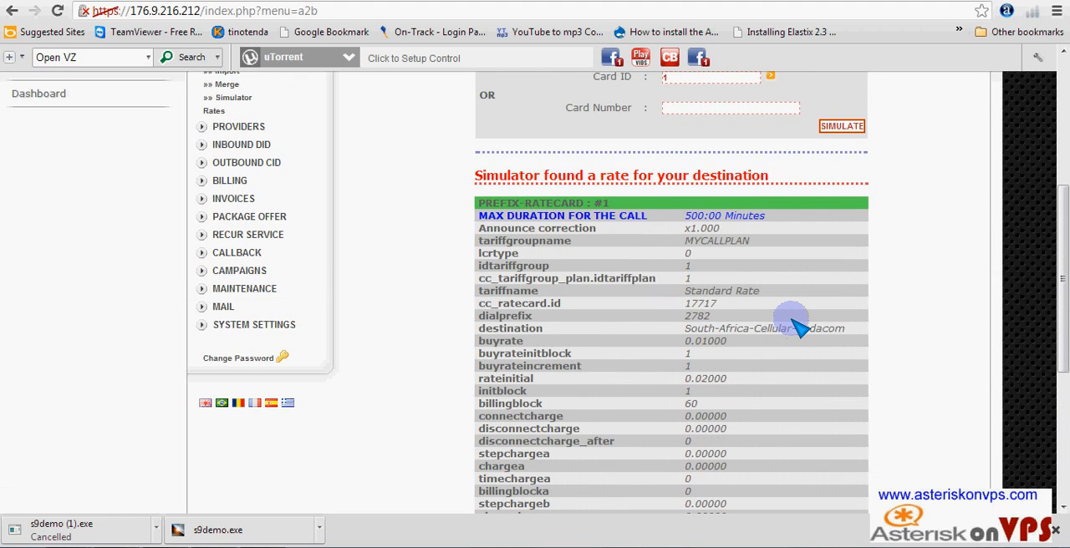
{"action": "scroll", "coordinate": [800, 329], "scroll_direction": "down", "scroll_amount": 3}
{"action": "scroll", "coordinate": [795, 326], "scroll_direction": "up", "scroll_amount": 1}
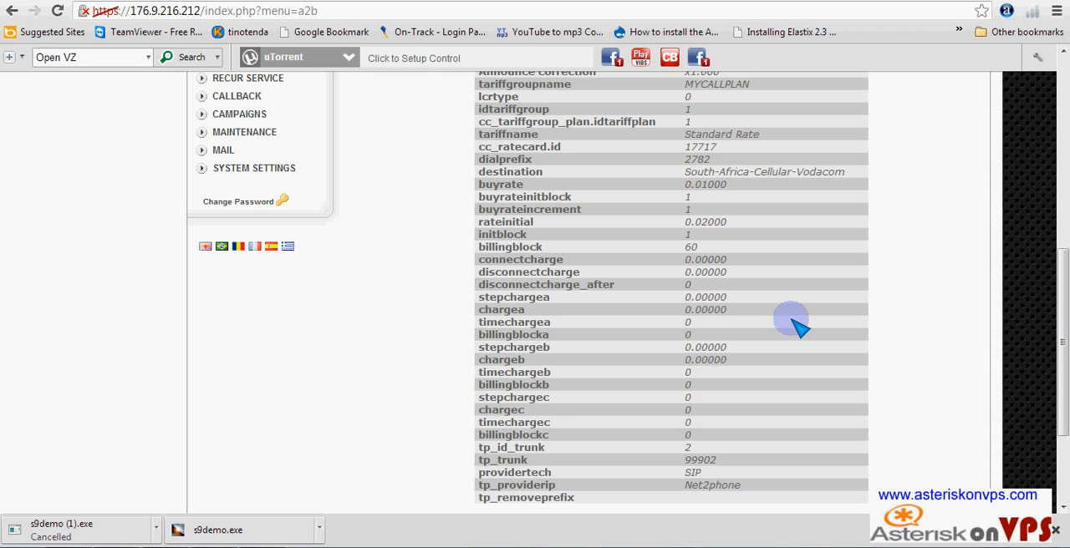
{"action": "scroll", "coordinate": [800, 329], "scroll_direction": "up", "scroll_amount": 4}
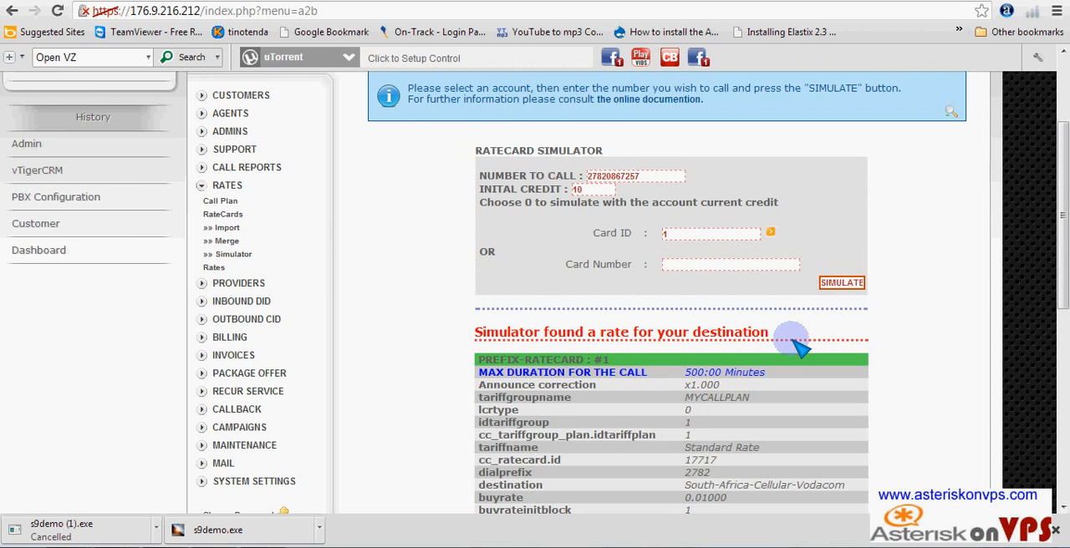
{"action": "scroll", "coordinate": [794, 336], "scroll_direction": "up", "scroll_amount": 3}
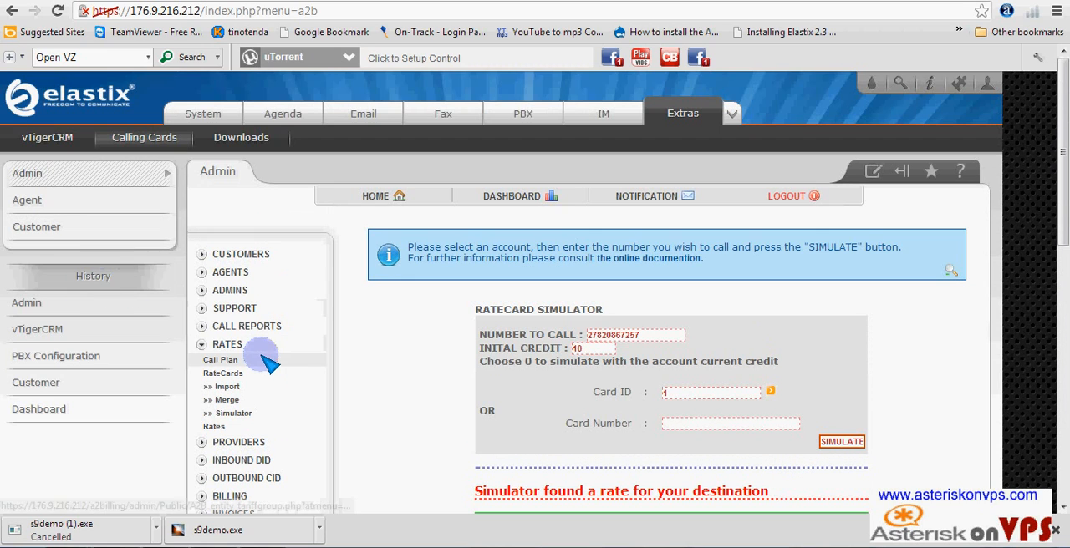
- Collapse the Rates section of the billing admin navigation
{"action": "left_click", "coordinate": [205, 344]}
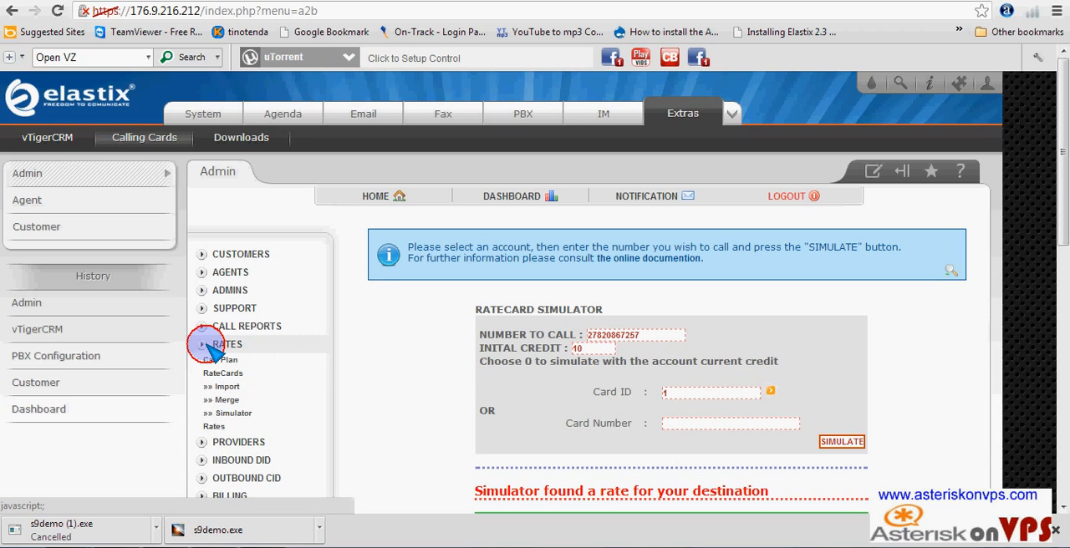
{"action": "scroll", "coordinate": [329, 375], "scroll_direction": "down", "scroll_amount": 3}
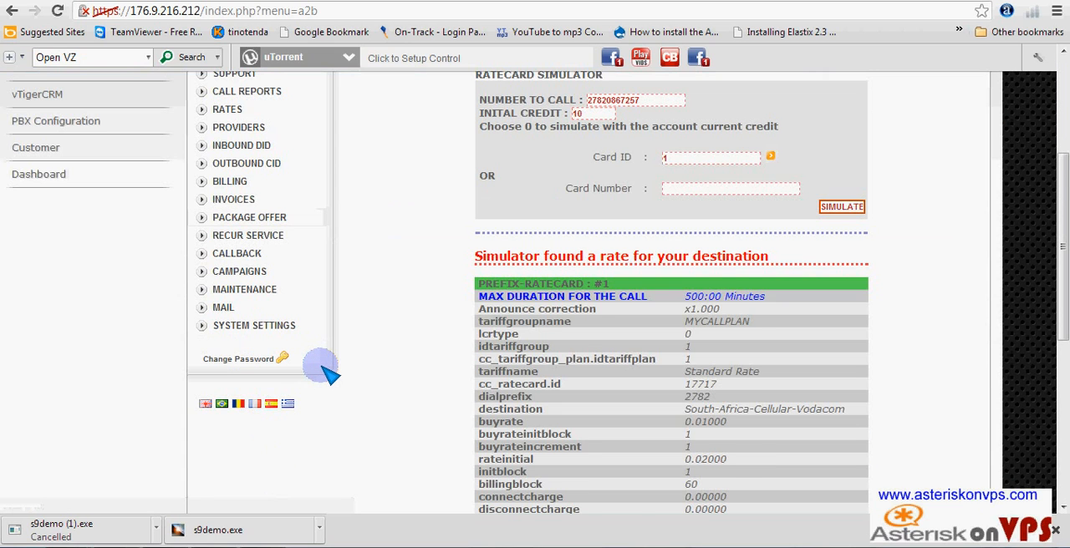
{"action": "scroll", "coordinate": [329, 376], "scroll_direction": "up", "scroll_amount": 2}
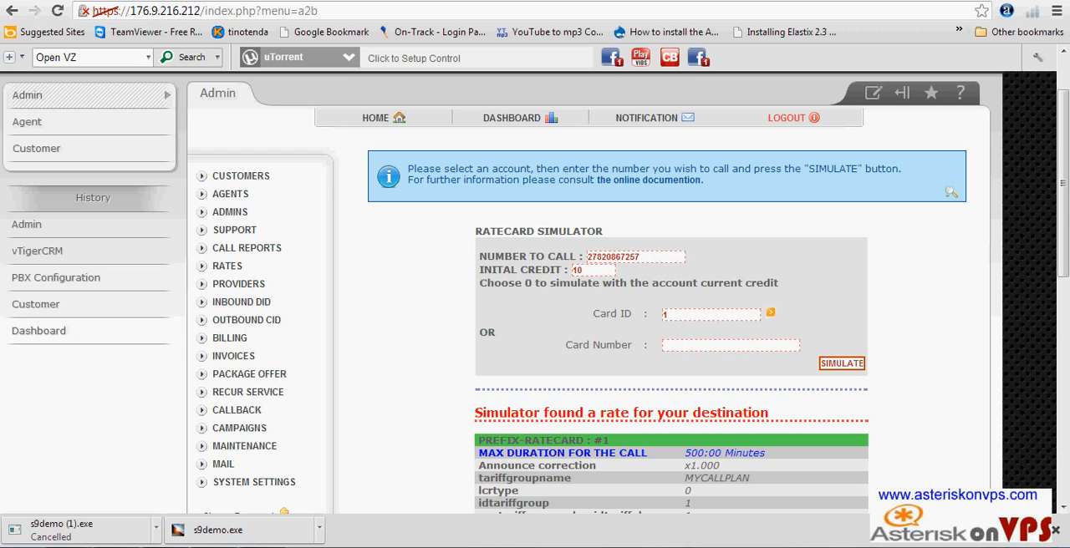
- Switch to the Zoiper softphone and enter the simulated destination phone number on its dialpad
{"action": "left_click", "coordinate": [347, 546]}
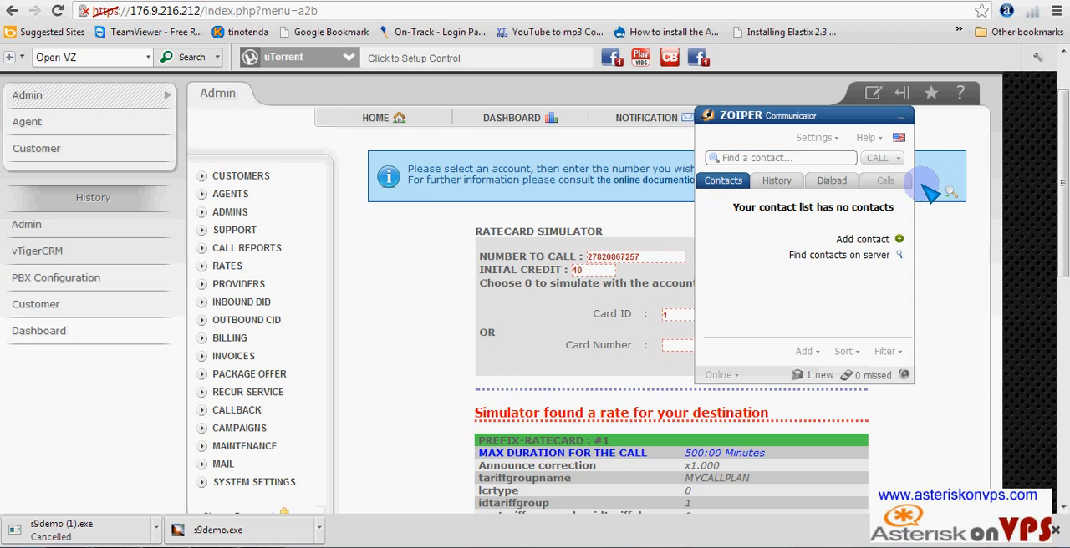
{"action": "left_click", "coordinate": [832, 181]}
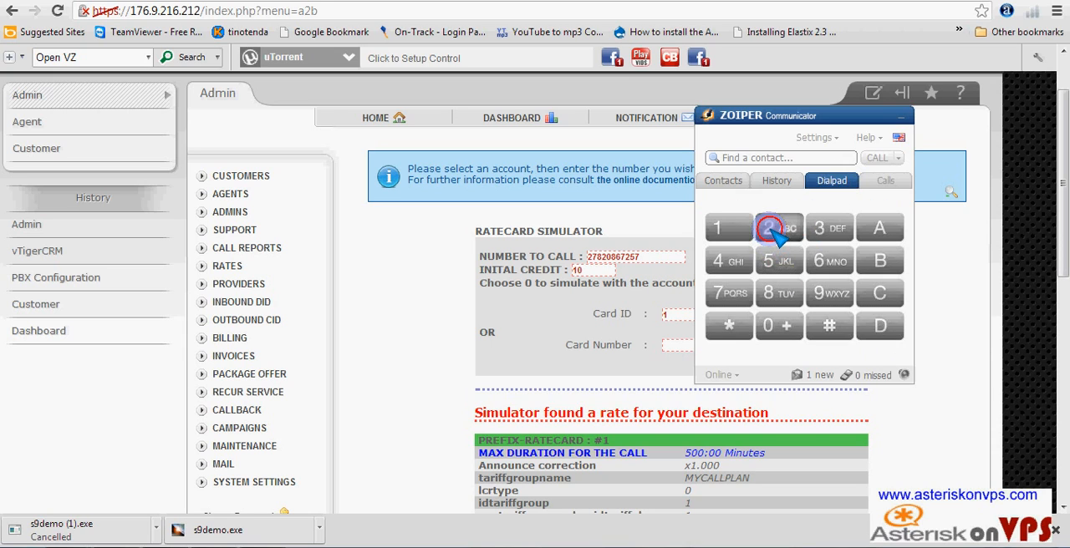
{"action": "left_click", "coordinate": [775, 233]}
{"action": "left_click", "coordinate": [725, 294]}
{"action": "left_click", "coordinate": [771, 296]}
{"action": "left_click", "coordinate": [775, 219]}
{"action": "left_click", "coordinate": [782, 322]}
{"action": "left_click", "coordinate": [772, 293]}
{"action": "left_click", "coordinate": [827, 260]}
{"action": "left_click", "coordinate": [733, 297]}
{"action": "left_click", "coordinate": [769, 230]}
{"action": "left_click", "coordinate": [773, 261]}
{"action": "left_click", "coordinate": [729, 294]}
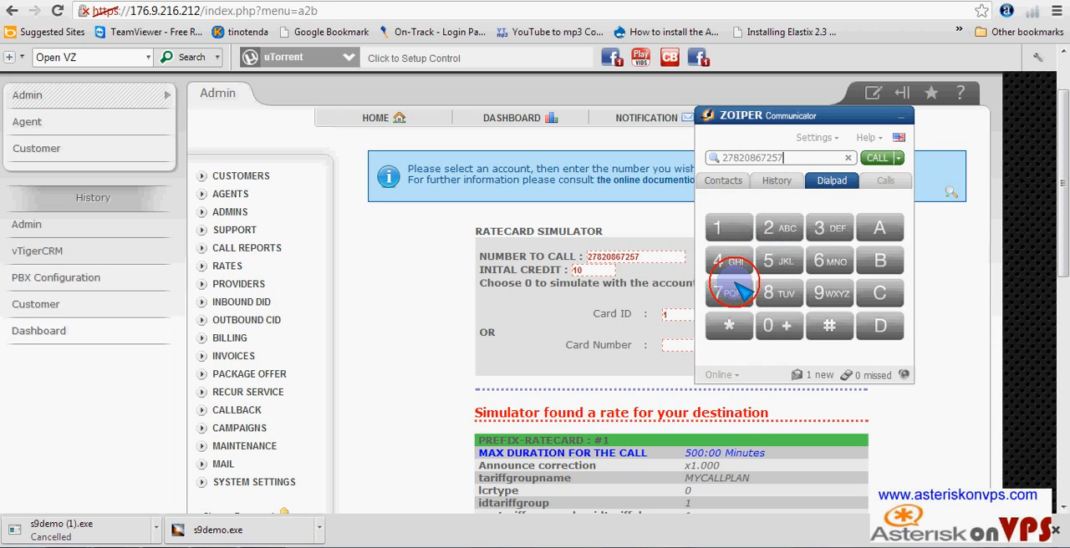
- Place a test call to the entered number, hang up, and minimize the softphone
{"action": "left_click", "coordinate": [878, 159]}
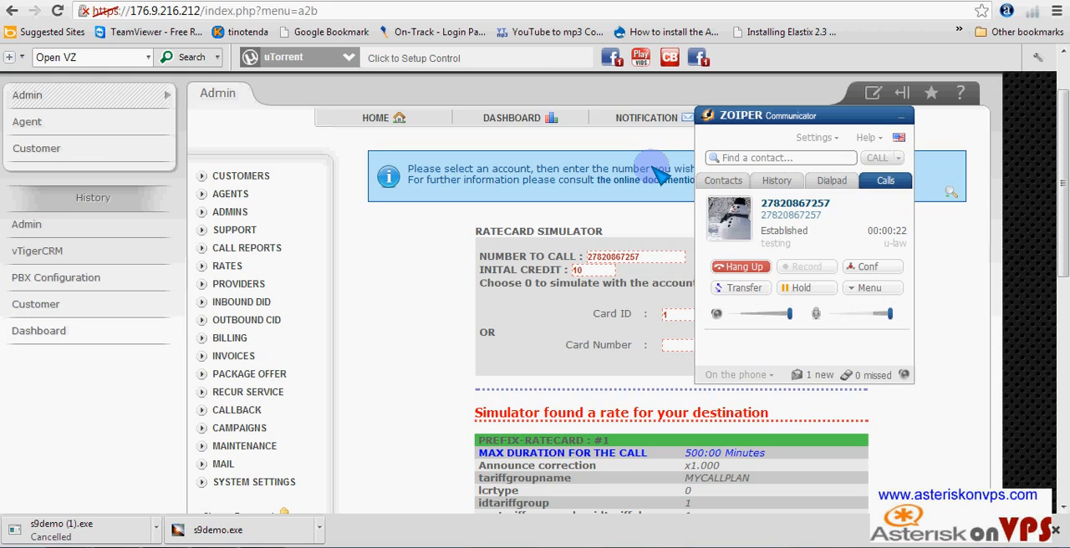
{"action": "left_click", "coordinate": [744, 267]}
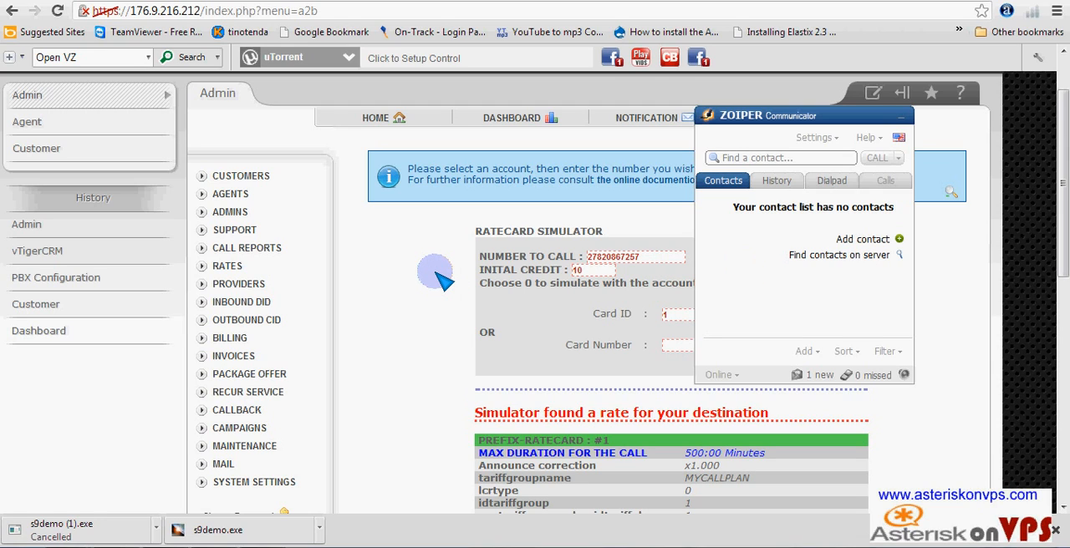
{"action": "left_click", "coordinate": [902, 116]}
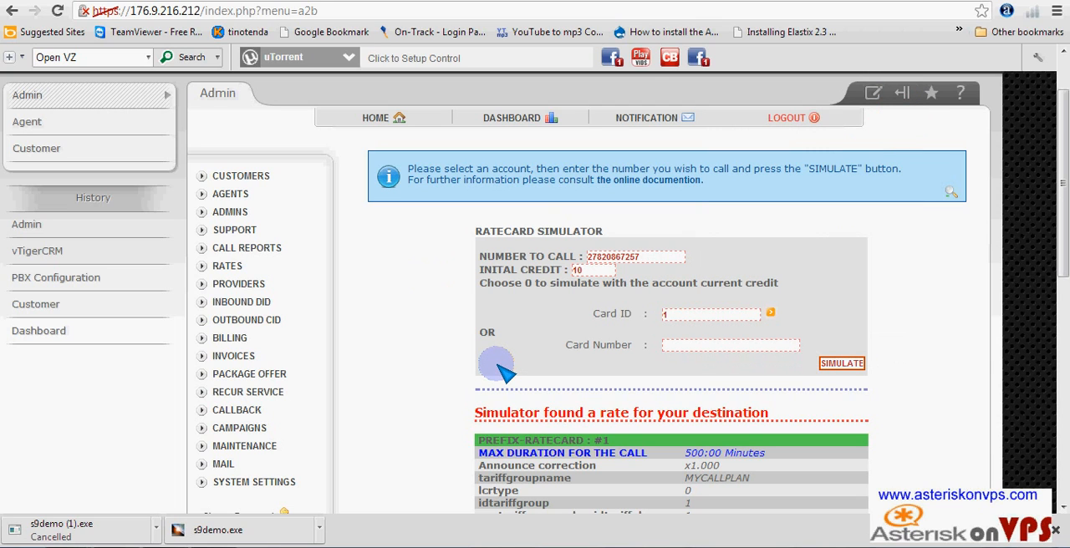
{"action": "scroll", "coordinate": [502, 368], "scroll_direction": "down", "scroll_amount": 2}
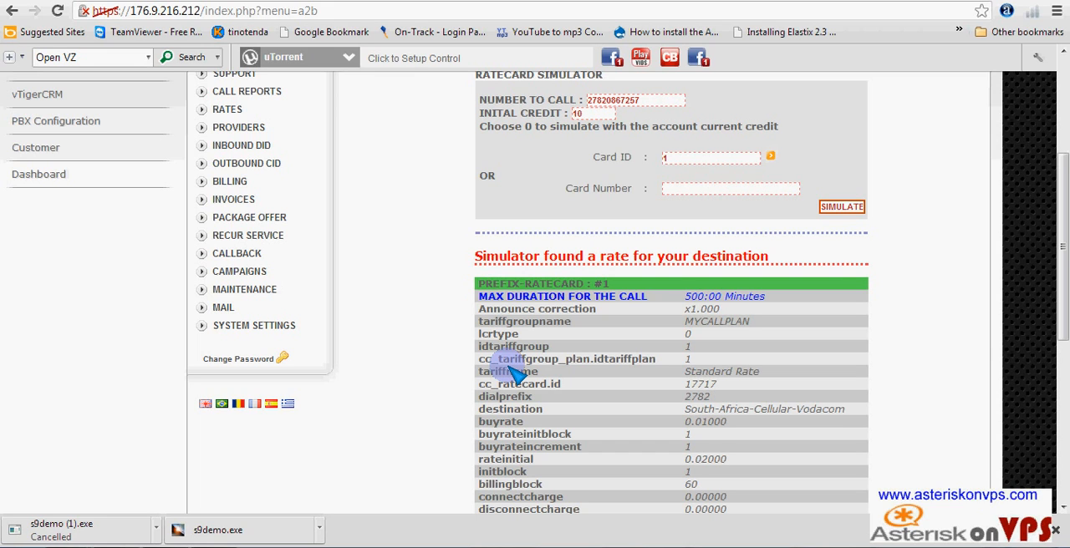
{"action": "scroll", "coordinate": [514, 375], "scroll_direction": "up", "scroll_amount": 3}
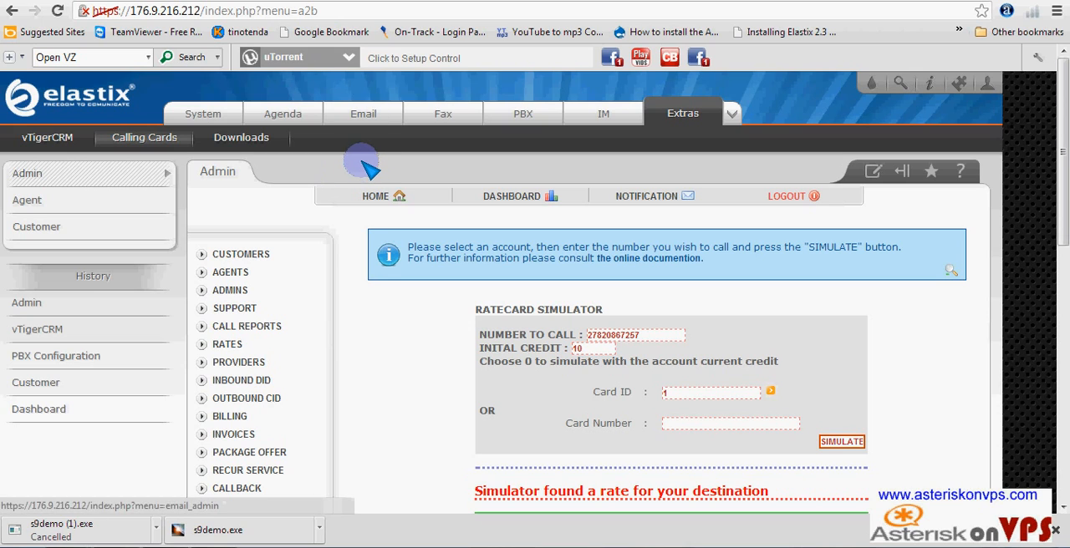
- Open youtube.com in a new browser tab and go to the signed-in account's channel page
{"action": "key", "text": "ctrl+t"}
{"action": "left_click", "coordinate": [249, 12]}
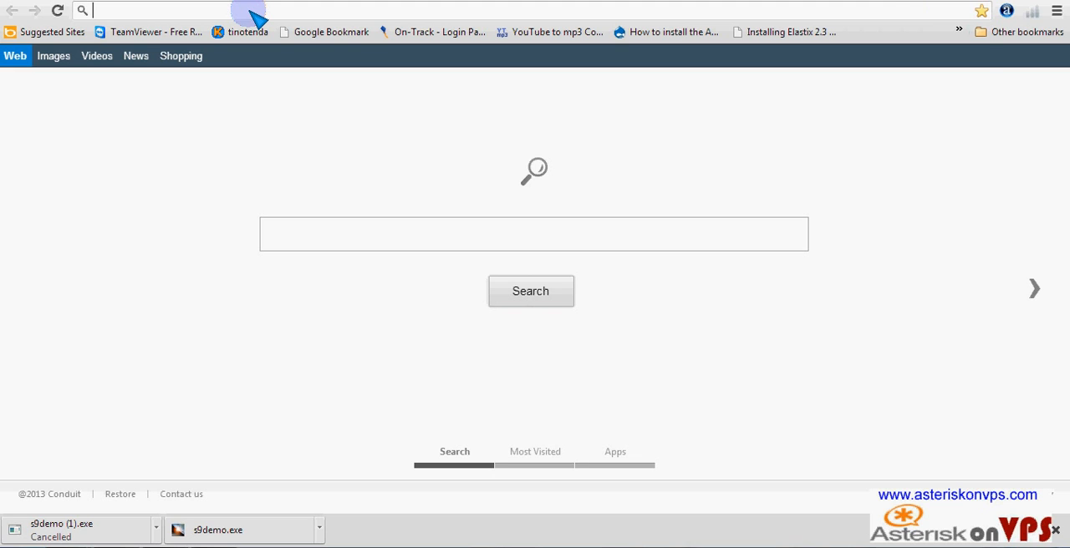
{"action": "type", "text": "youtube.com"}
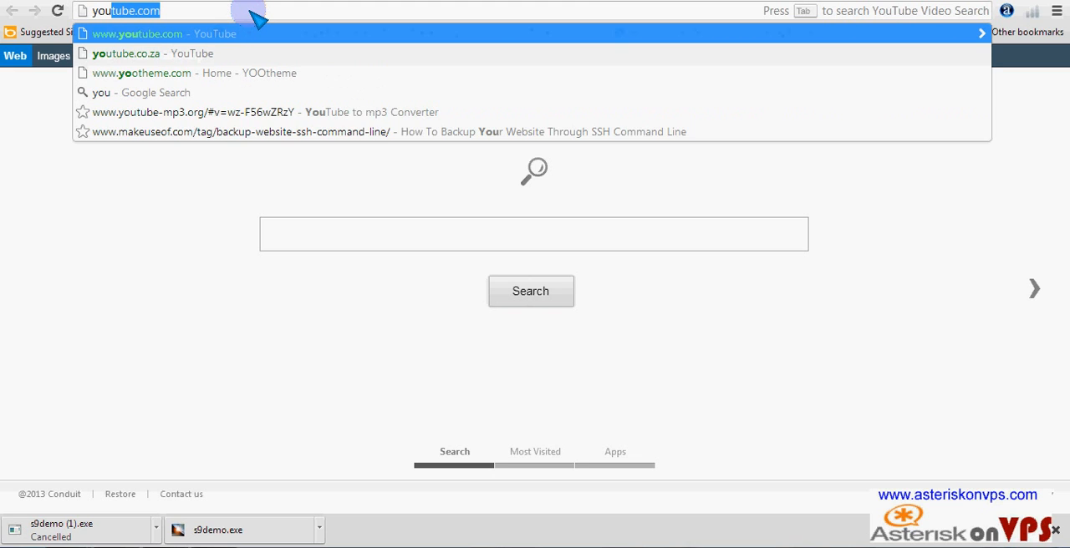
{"action": "left_click", "coordinate": [147, 32]}
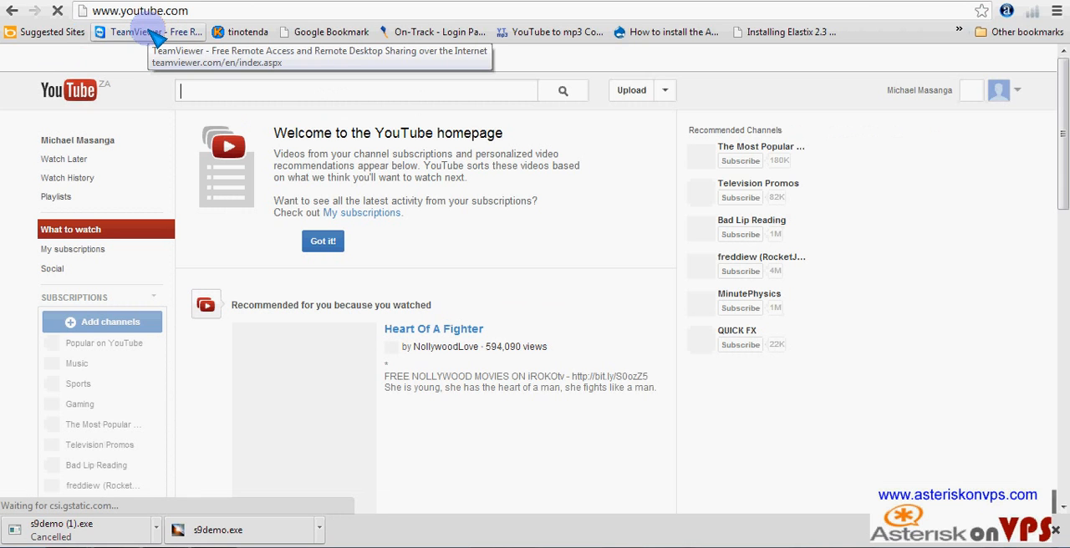
{"action": "left_click", "coordinate": [97, 140]}
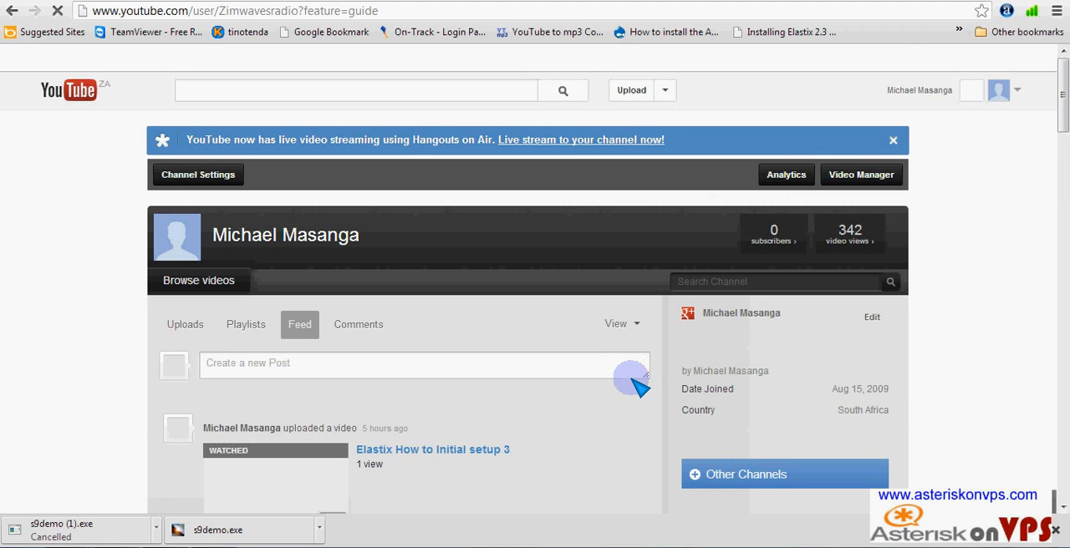
- Review the channel's feed of uploaded tutorials on Elastix setup, Asterisk and FreePBX installation, and A2Billing
{"action": "scroll", "coordinate": [638, 380], "scroll_direction": "down", "scroll_amount": 4}
{"action": "scroll", "coordinate": [638, 381], "scroll_direction": "down", "scroll_amount": 3}
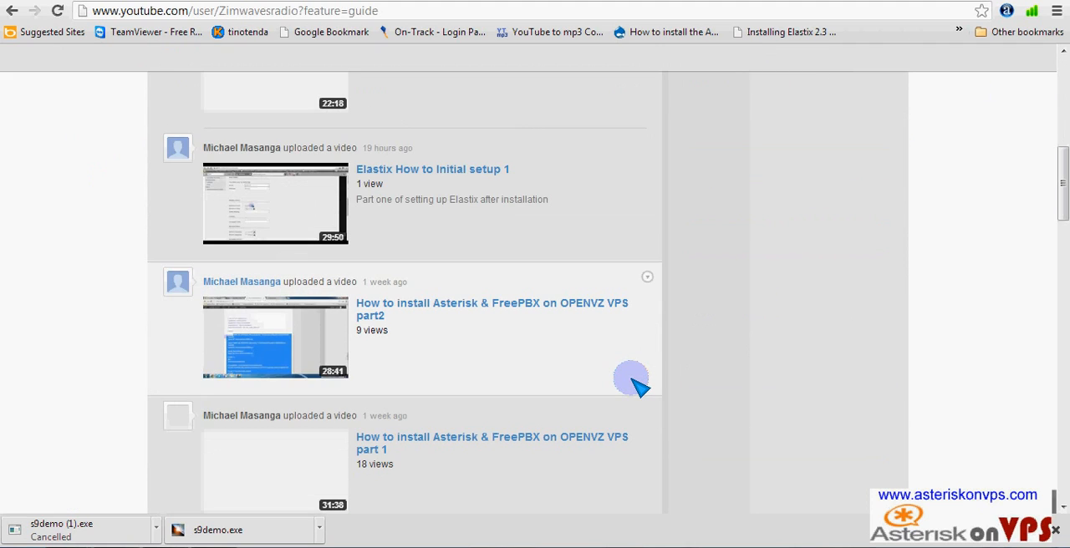
{"action": "scroll", "coordinate": [569, 369], "scroll_direction": "down", "scroll_amount": 2}
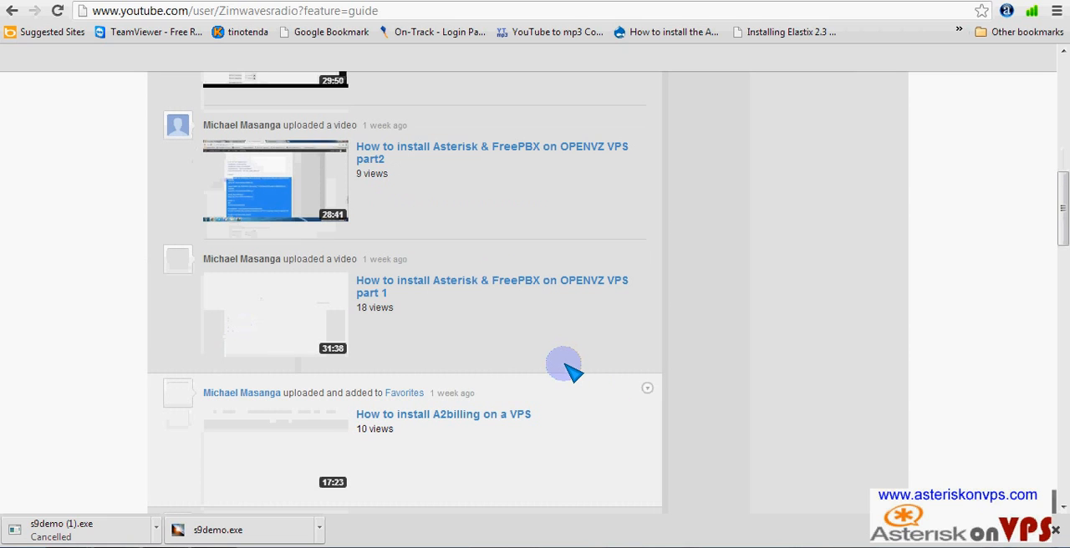
{"action": "scroll", "coordinate": [568, 369], "scroll_direction": "down", "scroll_amount": 1}
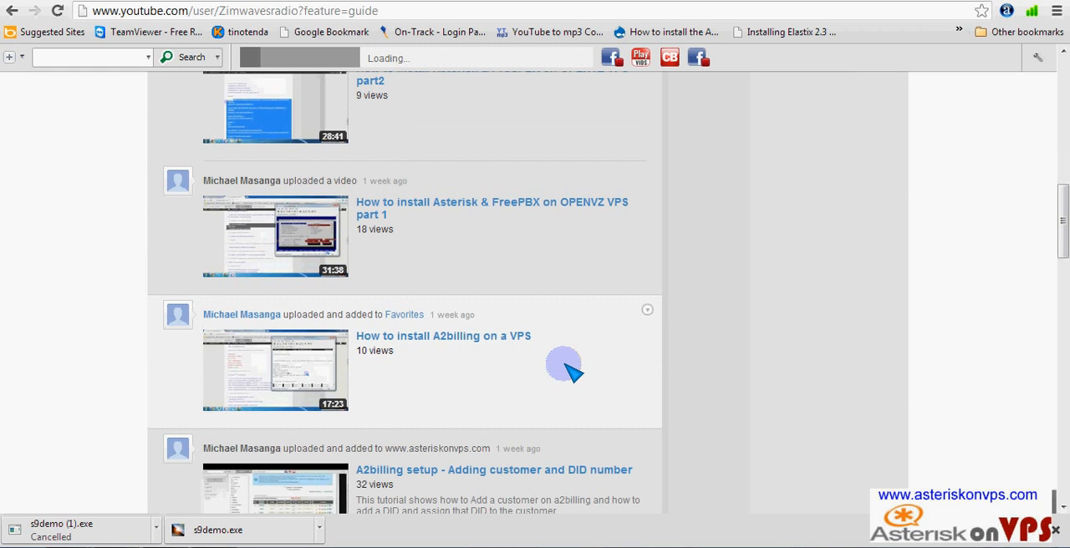
{"action": "scroll", "coordinate": [568, 369], "scroll_direction": "down", "scroll_amount": 2}
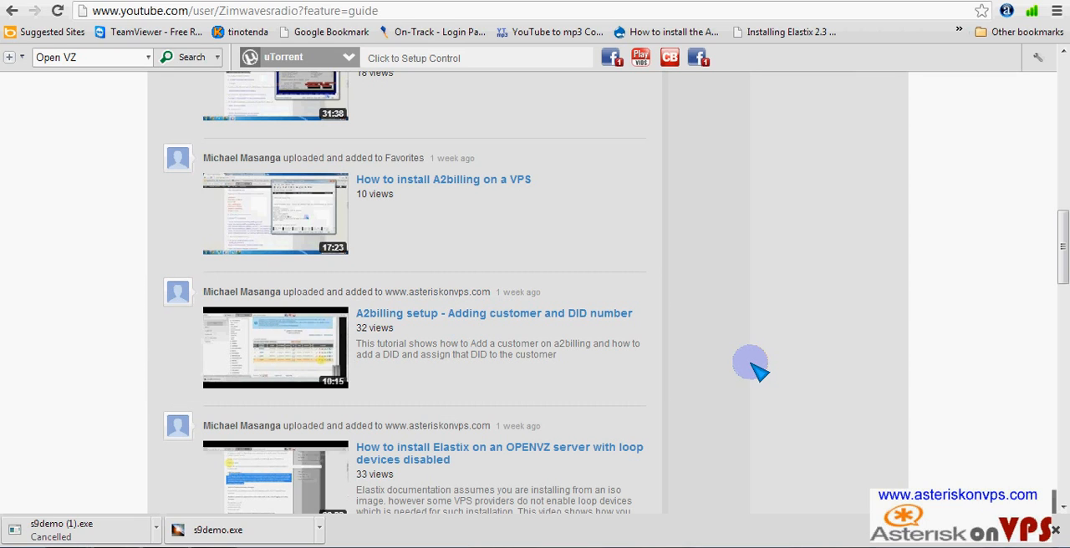
{"action": "scroll", "coordinate": [745, 384], "scroll_direction": "down", "scroll_amount": 3}
{"action": "scroll", "coordinate": [745, 384], "scroll_direction": "down", "scroll_amount": 5}
{"action": "scroll", "coordinate": [745, 385], "scroll_direction": "up", "scroll_amount": 3}
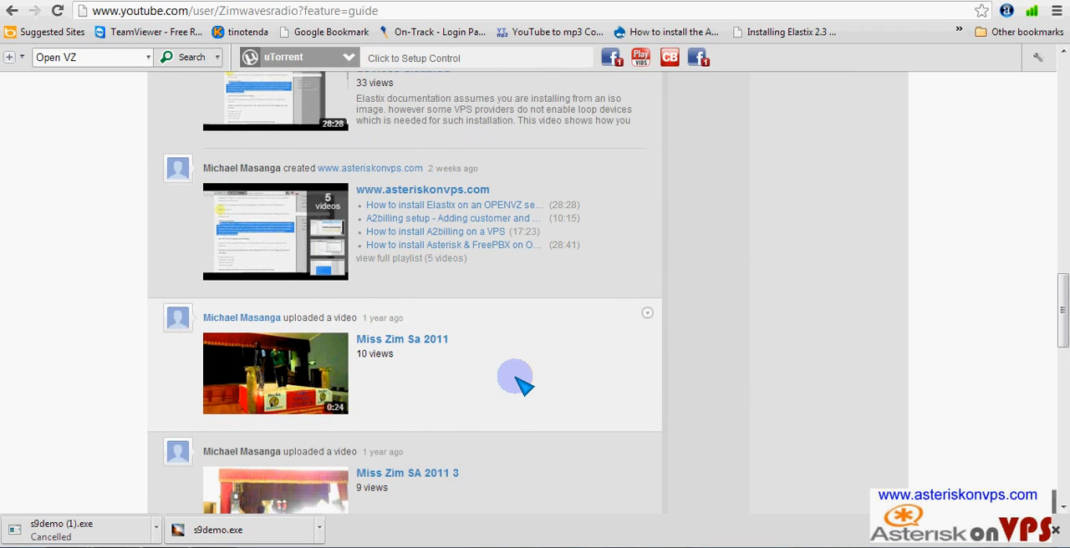
{"action": "scroll", "coordinate": [519, 380], "scroll_direction": "up", "scroll_amount": 10}
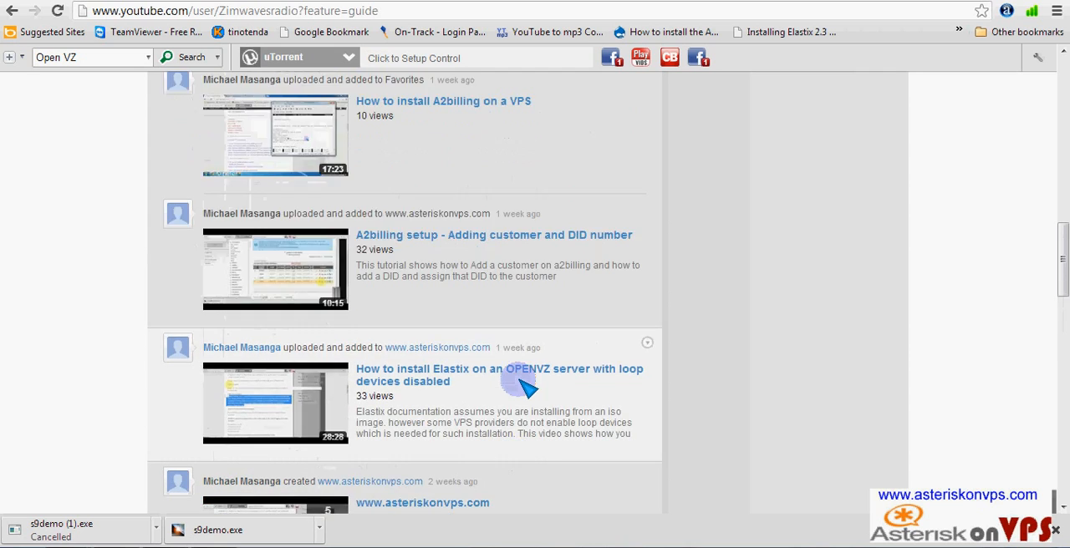
{"action": "scroll", "coordinate": [524, 383], "scroll_direction": "up", "scroll_amount": 10}
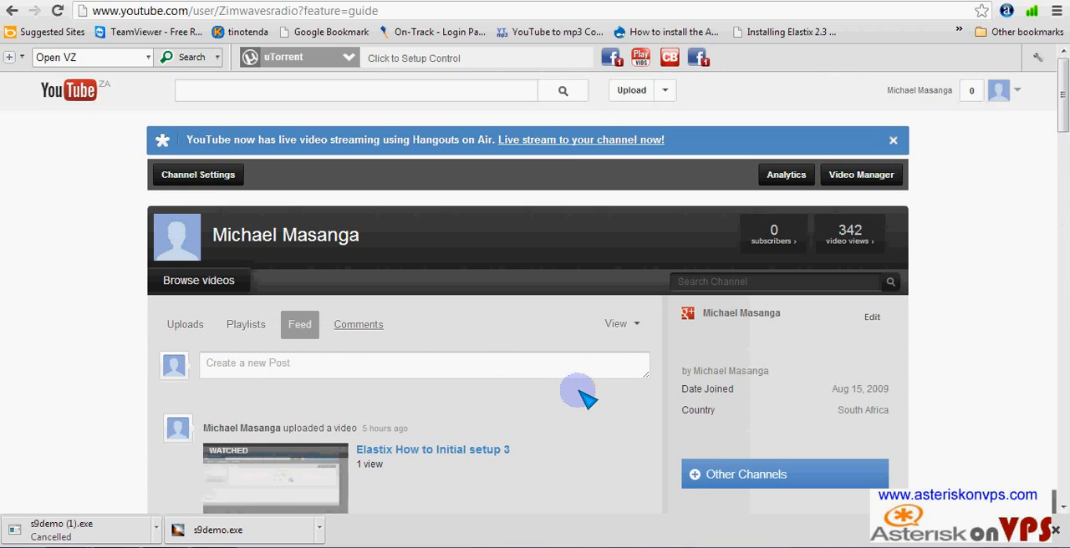
{"action": "scroll", "coordinate": [465, 350], "scroll_direction": "down", "scroll_amount": 7}
{"action": "scroll", "coordinate": [469, 348], "scroll_direction": "up", "scroll_amount": 3}
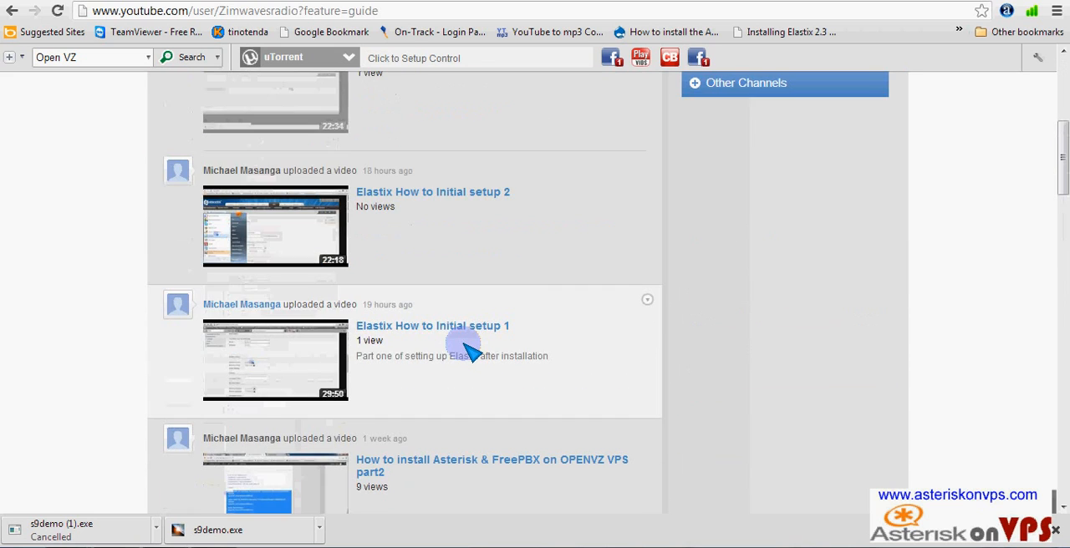
{"action": "scroll", "coordinate": [466, 351], "scroll_direction": "down", "scroll_amount": 4}
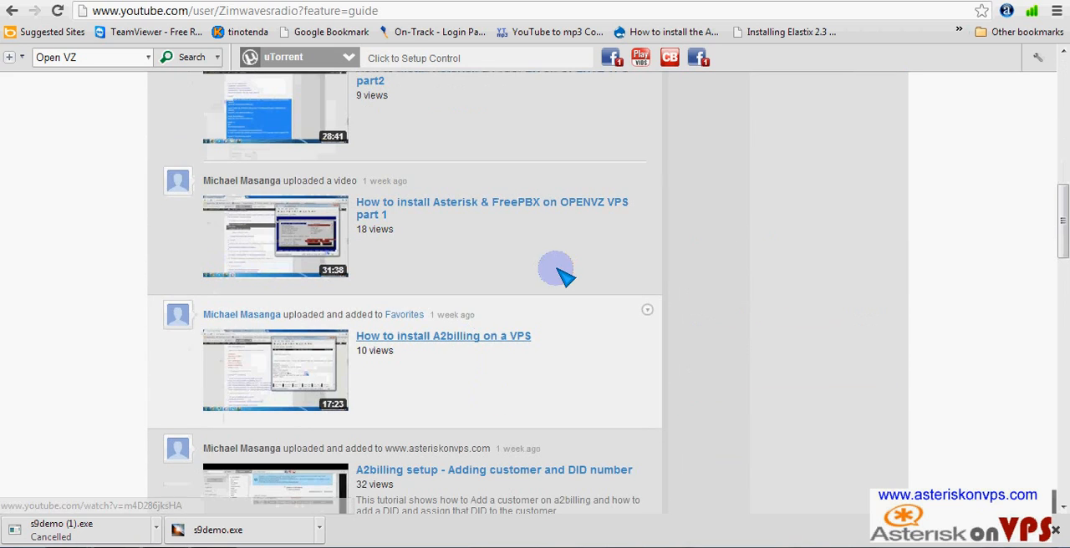
{"action": "scroll", "coordinate": [577, 352], "scroll_direction": "down", "scroll_amount": 1}
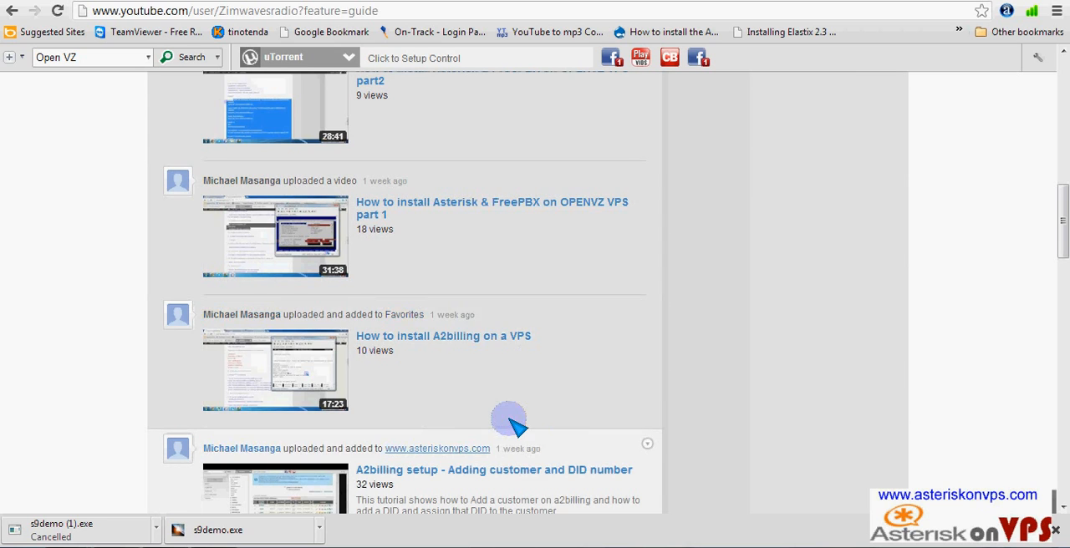
{"action": "scroll", "coordinate": [536, 361], "scroll_direction": "down", "scroll_amount": 4}
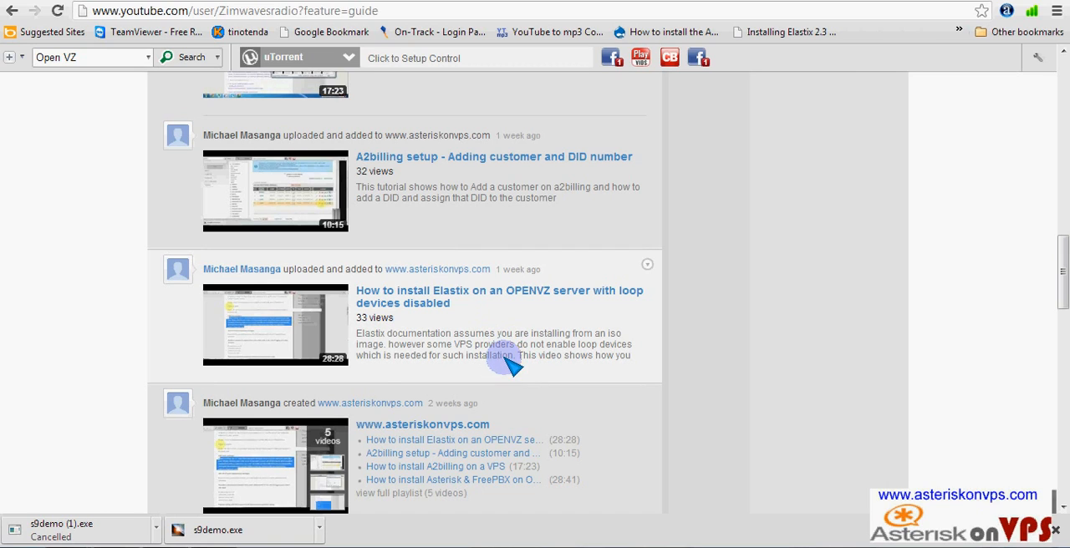
- Return to the Elastix tab and review the ratecard simulator's result for the destination
{"action": "key", "text": "ctrl+Tab"}
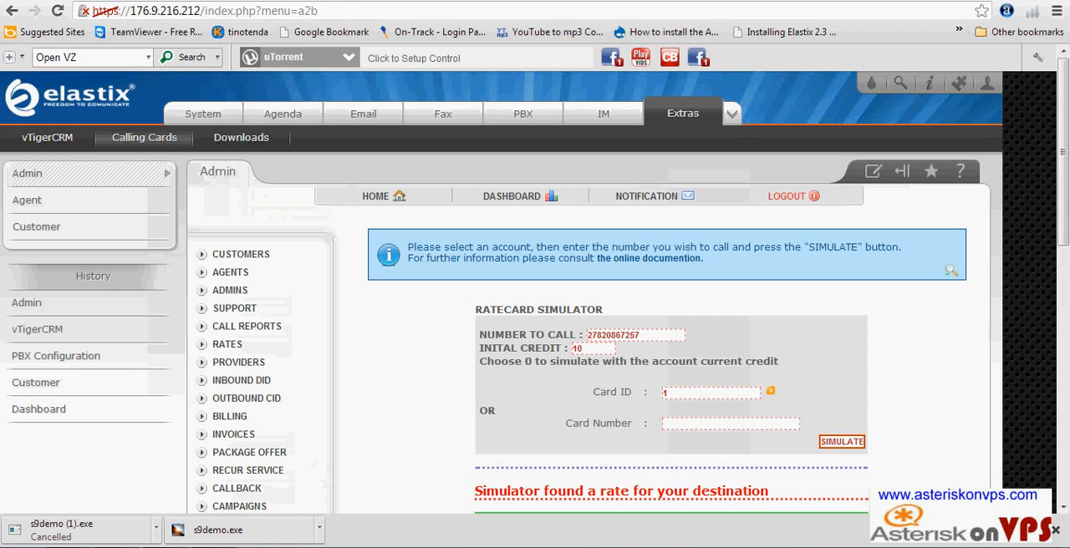
{"action": "scroll", "coordinate": [594, 401], "scroll_direction": "down", "scroll_amount": 3}
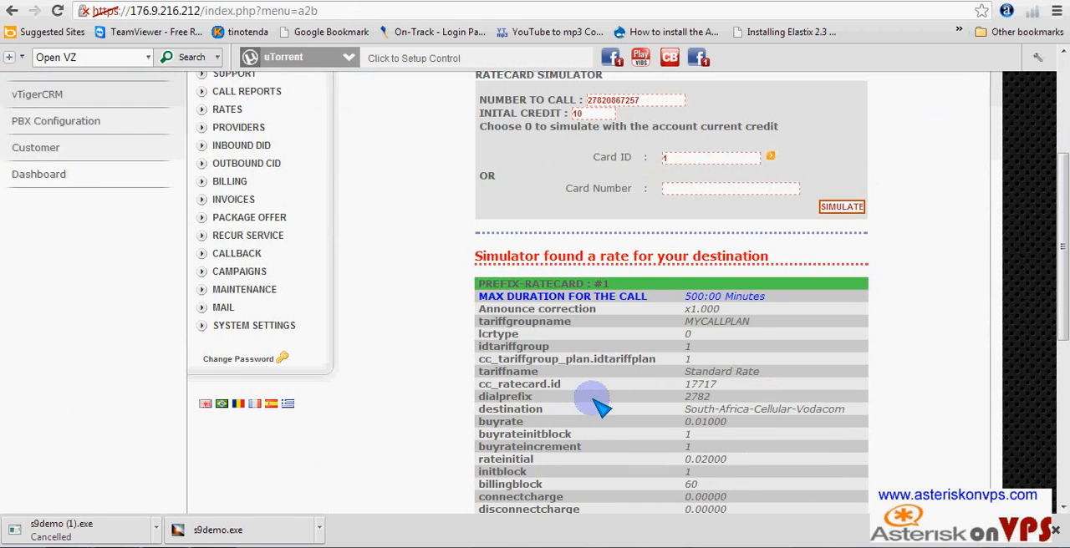
{"action": "scroll", "coordinate": [596, 401], "scroll_direction": "down", "scroll_amount": 2}
{"action": "scroll", "coordinate": [602, 403], "scroll_direction": "up", "scroll_amount": 2}
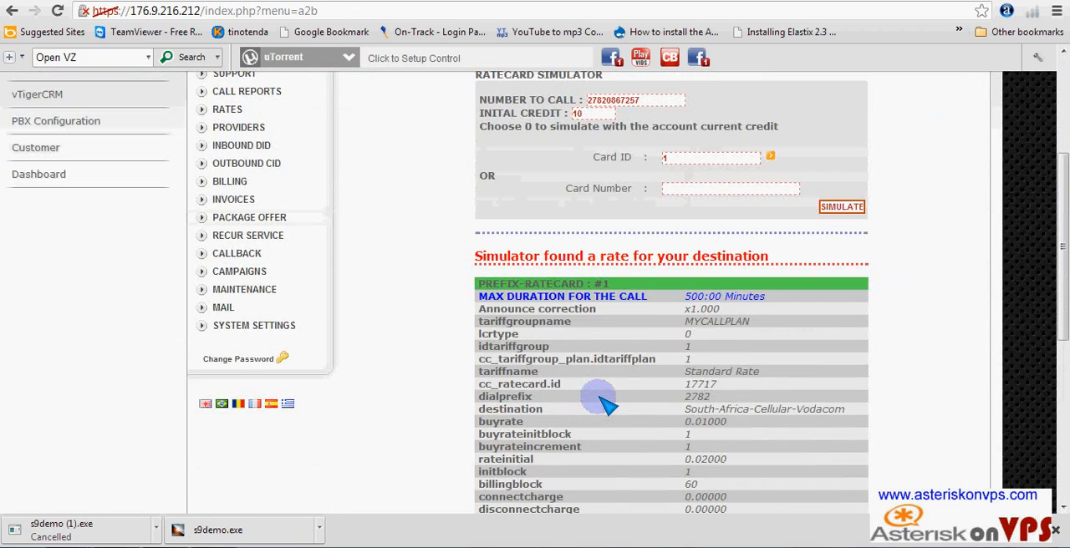
{"action": "scroll", "coordinate": [606, 405], "scroll_direction": "up", "scroll_amount": 2}
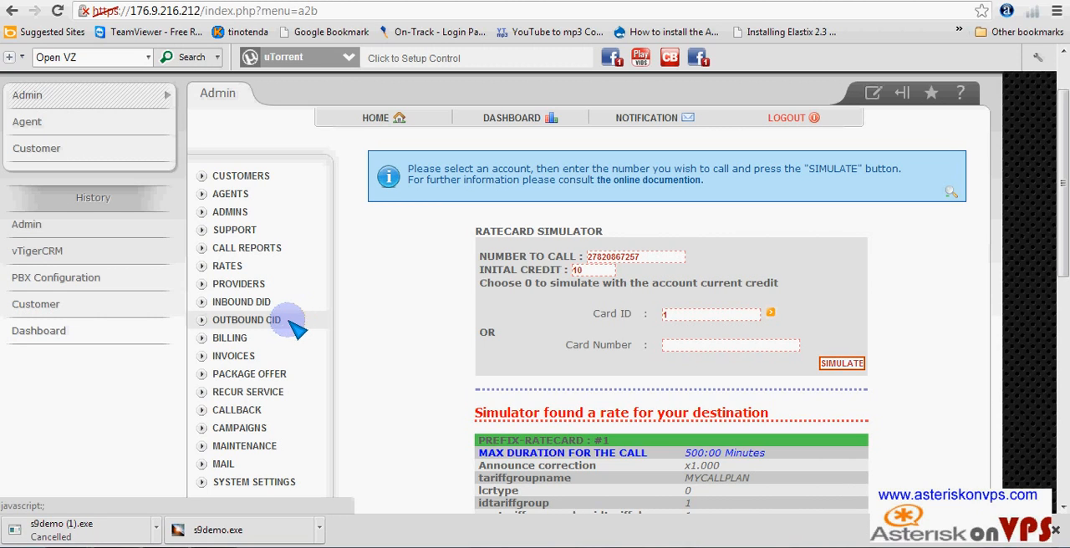
- Show the A2Billing agents list and open the form for adding a new agent
{"action": "left_click", "coordinate": [206, 195]}
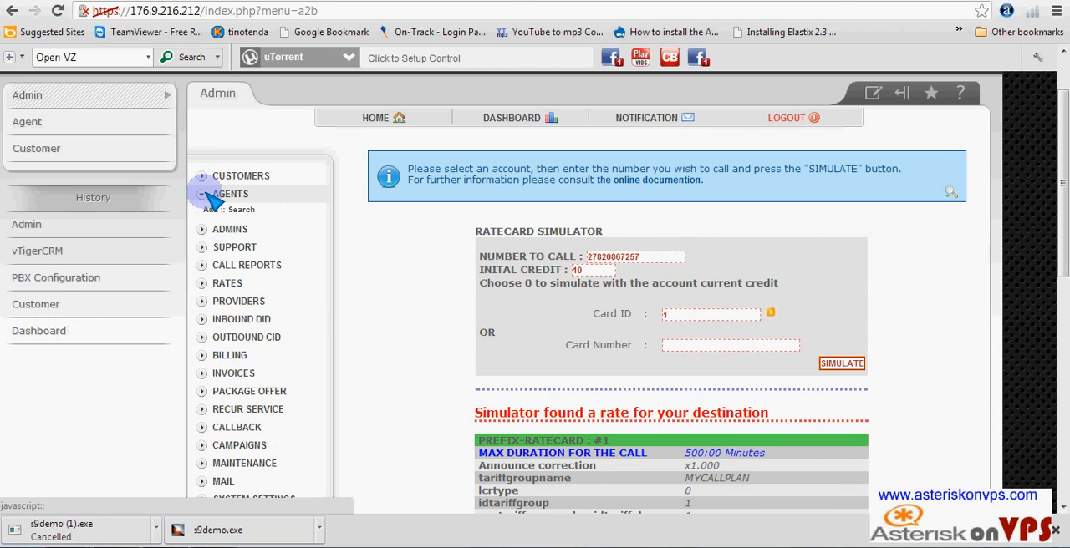
{"action": "left_click", "coordinate": [222, 210]}
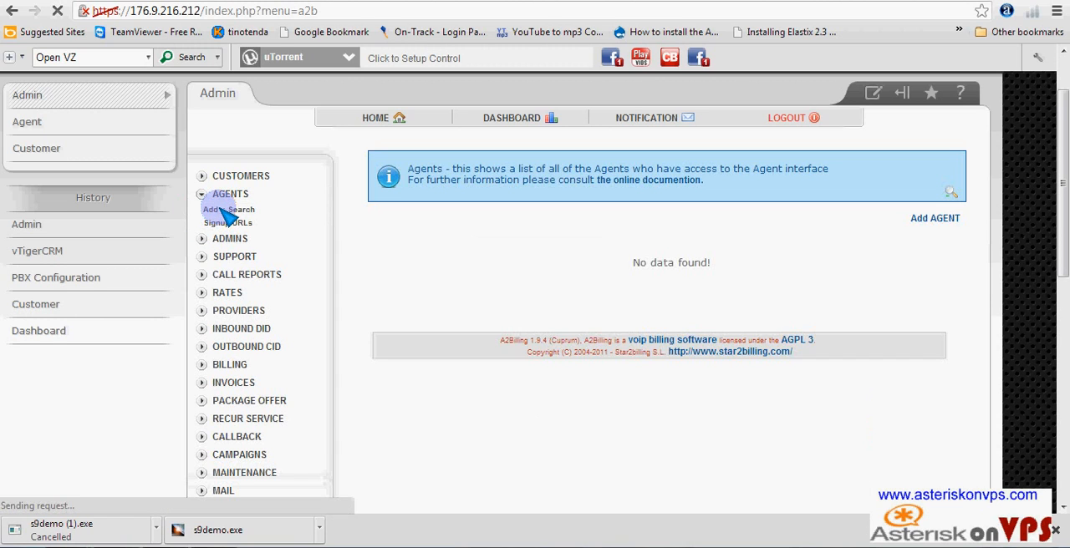
{"action": "left_click", "coordinate": [926, 222]}
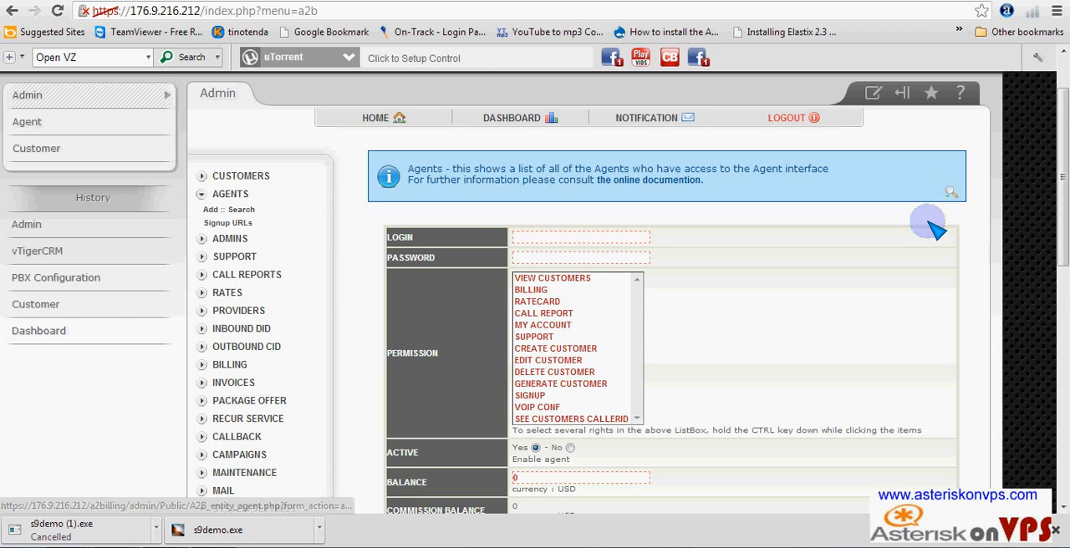
- Examine the new agent form's fields, including login, password, permissions, balance, commission percentage, contact details and bank info
{"action": "left_click", "coordinate": [558, 236]}
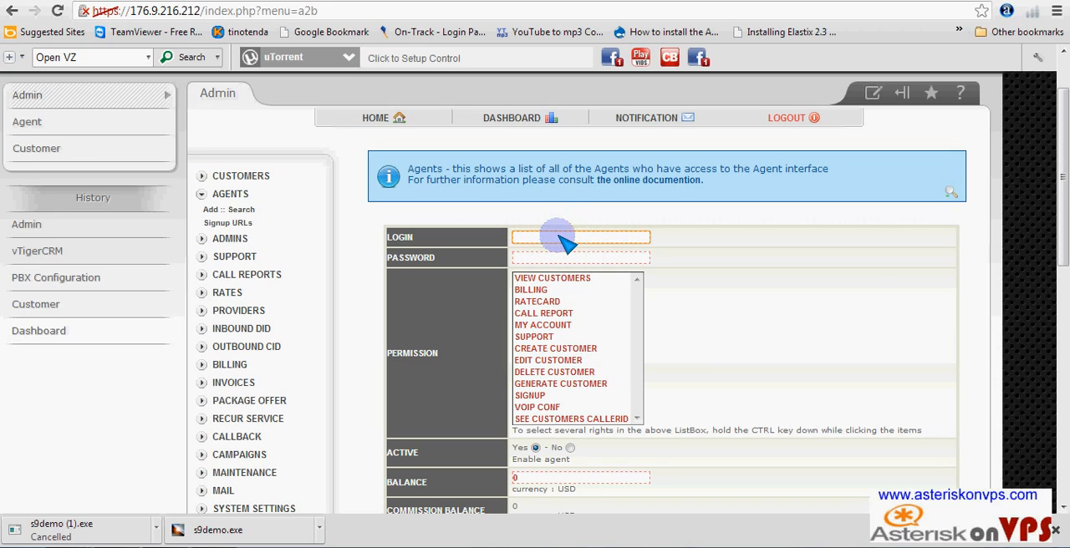
{"action": "left_click", "coordinate": [544, 260]}
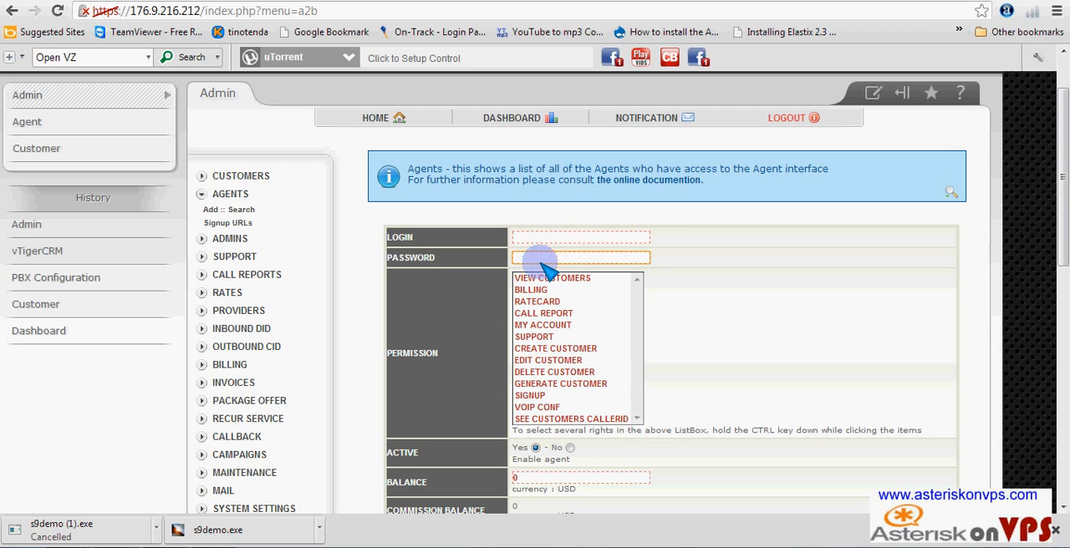
{"action": "scroll", "coordinate": [540, 267], "scroll_direction": "down", "scroll_amount": 2}
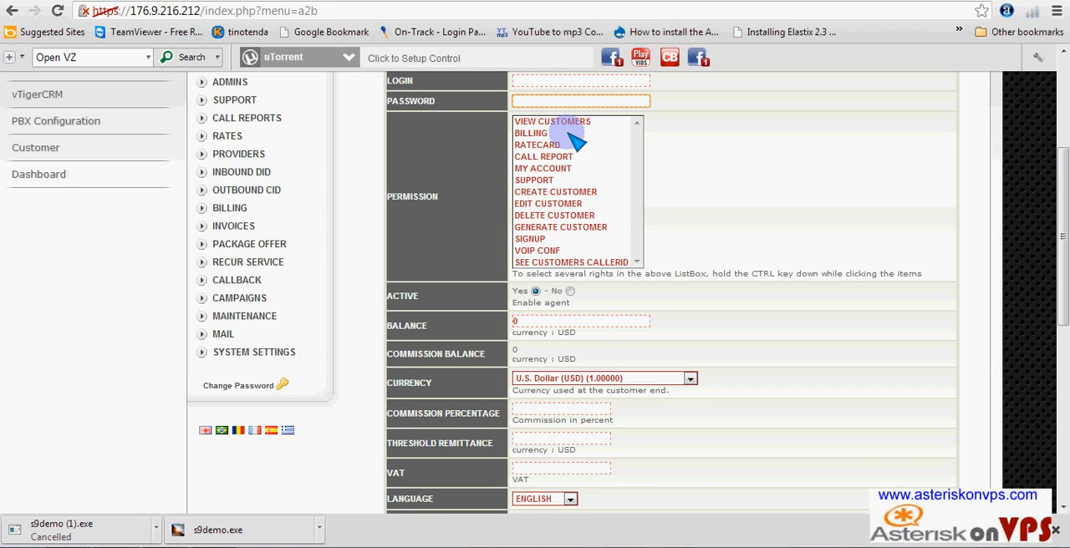
{"action": "left_click", "coordinate": [639, 261]}
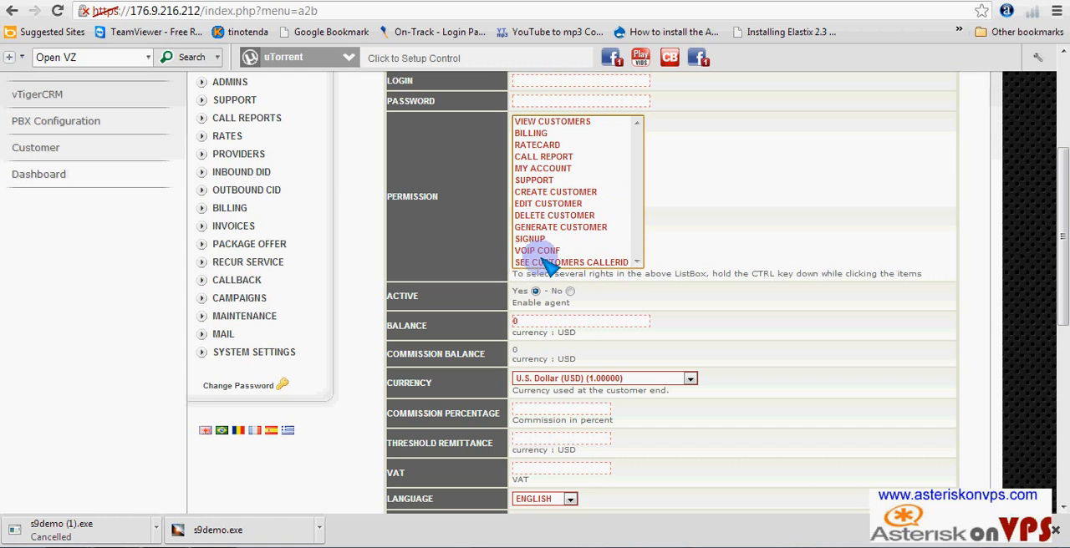
{"action": "scroll", "coordinate": [617, 313], "scroll_direction": "down", "scroll_amount": 6}
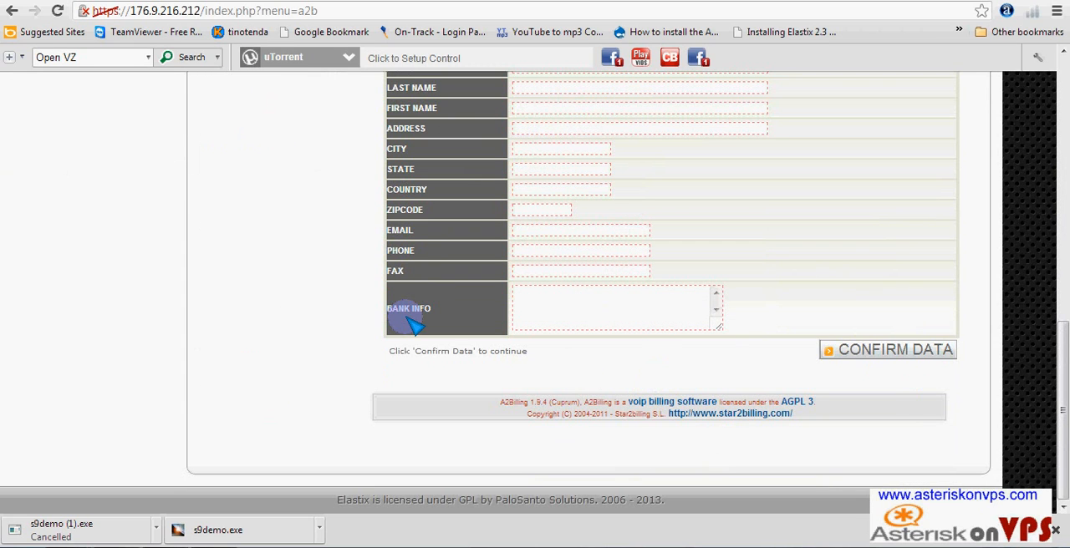
{"action": "scroll", "coordinate": [406, 317], "scroll_direction": "up", "scroll_amount": 4}
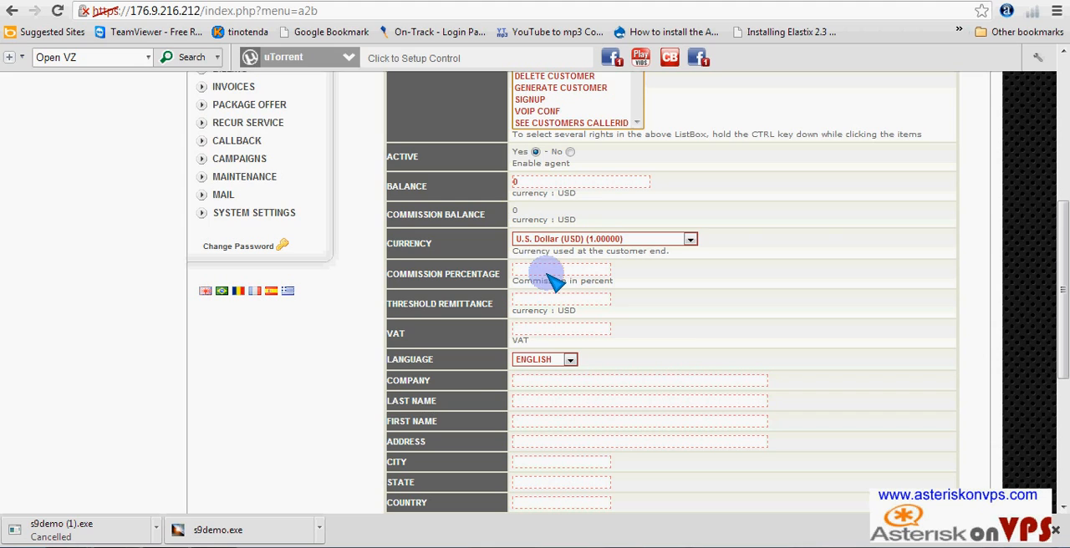
{"action": "scroll", "coordinate": [549, 276], "scroll_direction": "up", "scroll_amount": 2}
{"action": "scroll", "coordinate": [552, 280], "scroll_direction": "up", "scroll_amount": 5}
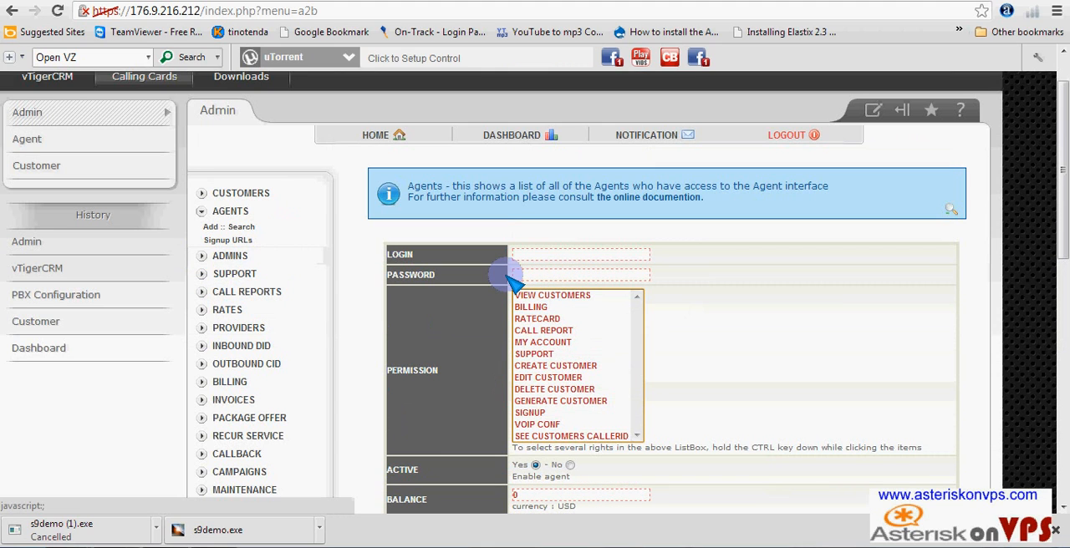
- Expand the Admins section and show the list of administrators
{"action": "left_click", "coordinate": [205, 256]}
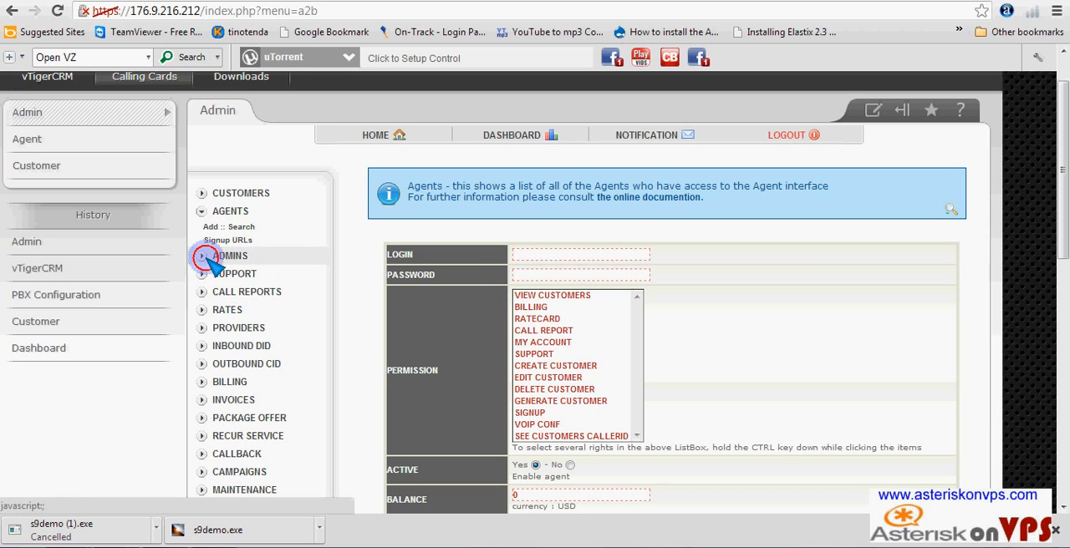
{"action": "left_click", "coordinate": [237, 274]}
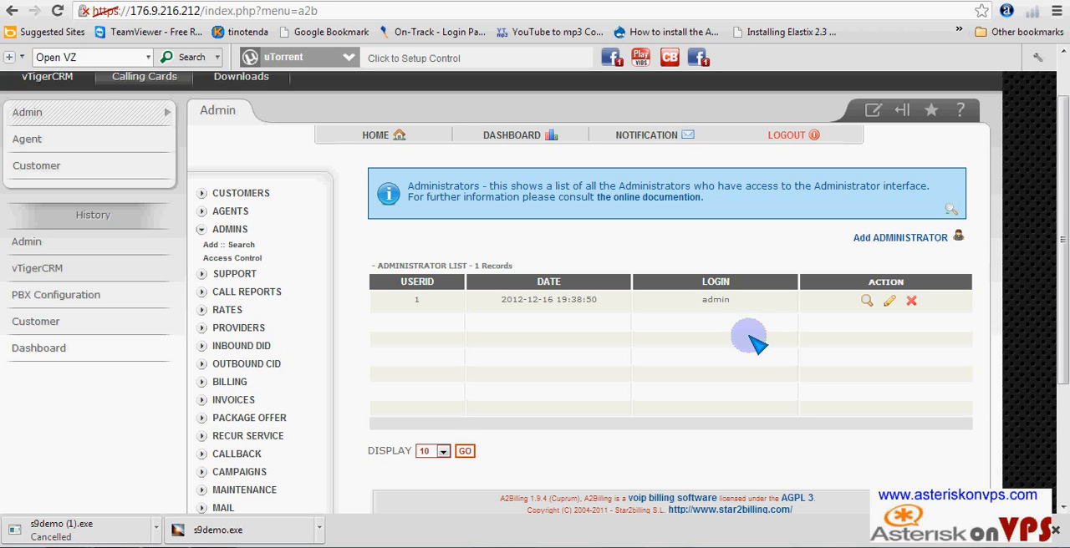
- Open the CDRs call report and search for answered calls of all call types
{"action": "left_click", "coordinate": [249, 297]}
{"action": "left_click", "coordinate": [214, 308]}
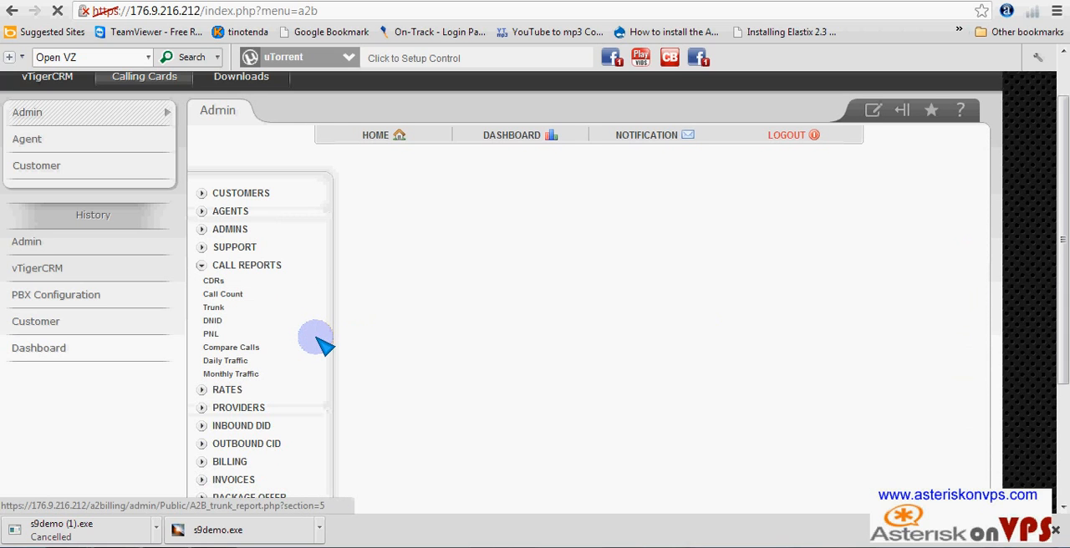
{"action": "left_click", "coordinate": [702, 357]}
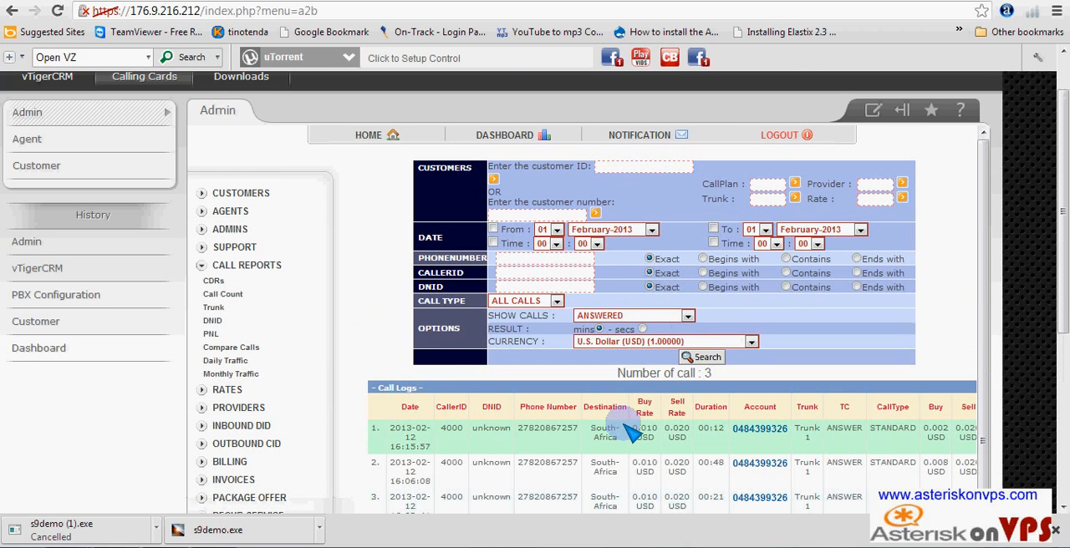
- Examine the answered calls in the call logs and the traffic summary with its sell, buy and profit figures
{"action": "scroll", "coordinate": [633, 434], "scroll_direction": "down", "scroll_amount": 2}
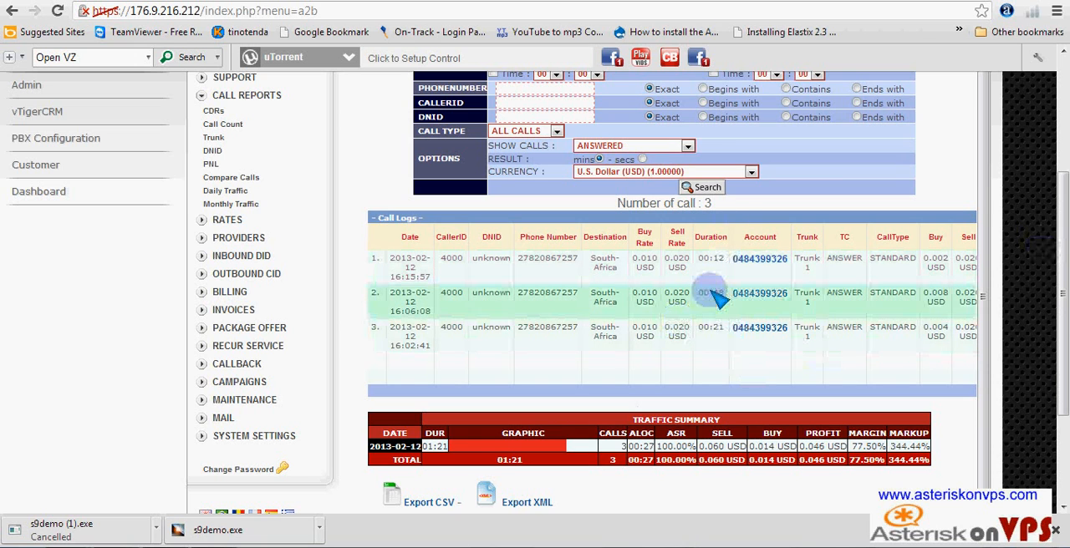
{"action": "scroll", "coordinate": [714, 309], "scroll_direction": "up", "scroll_amount": 3}
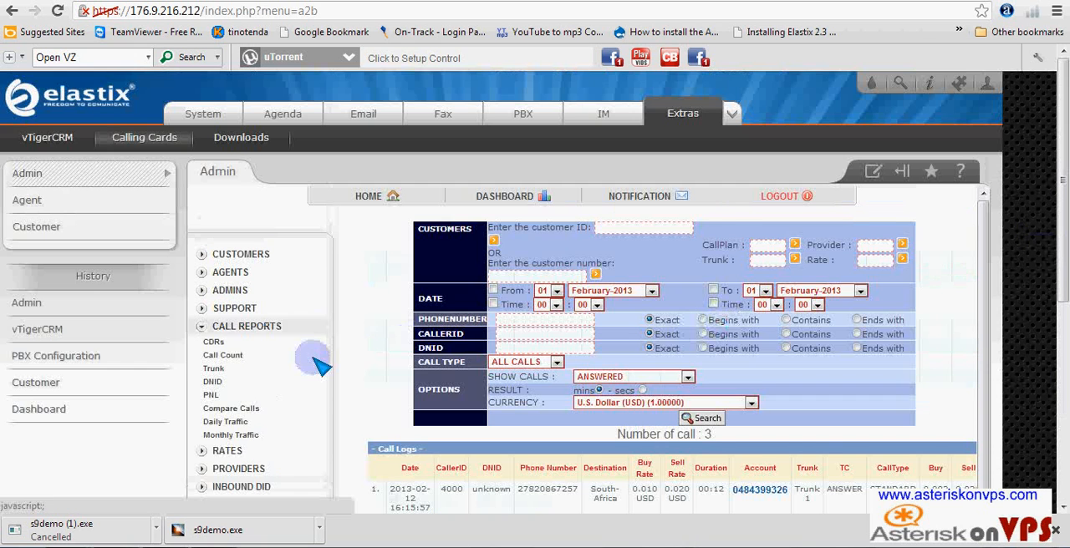
{"action": "scroll", "coordinate": [301, 393], "scroll_direction": "down", "scroll_amount": 2}
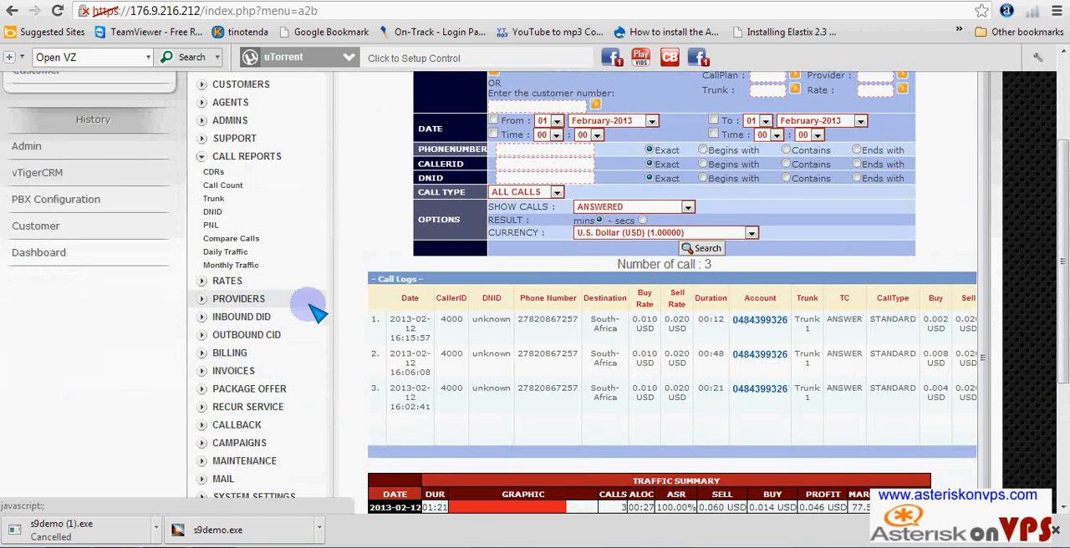
{"action": "scroll", "coordinate": [314, 431], "scroll_direction": "down", "scroll_amount": 3}
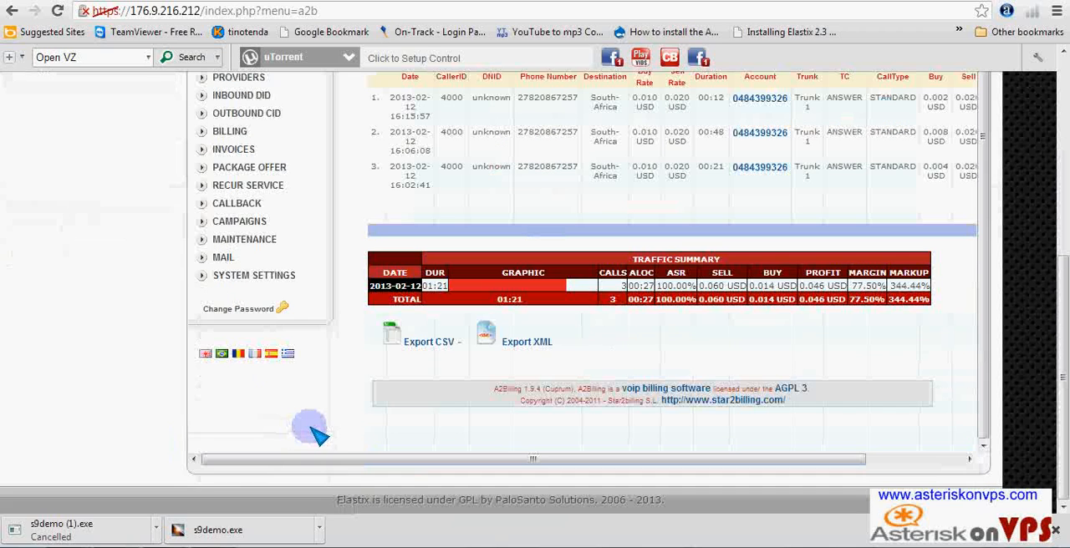
- Expand the Invoices section and show the receipts page, followed by the list of customer invoices
{"action": "scroll", "coordinate": [322, 433], "scroll_direction": "up", "scroll_amount": 1}
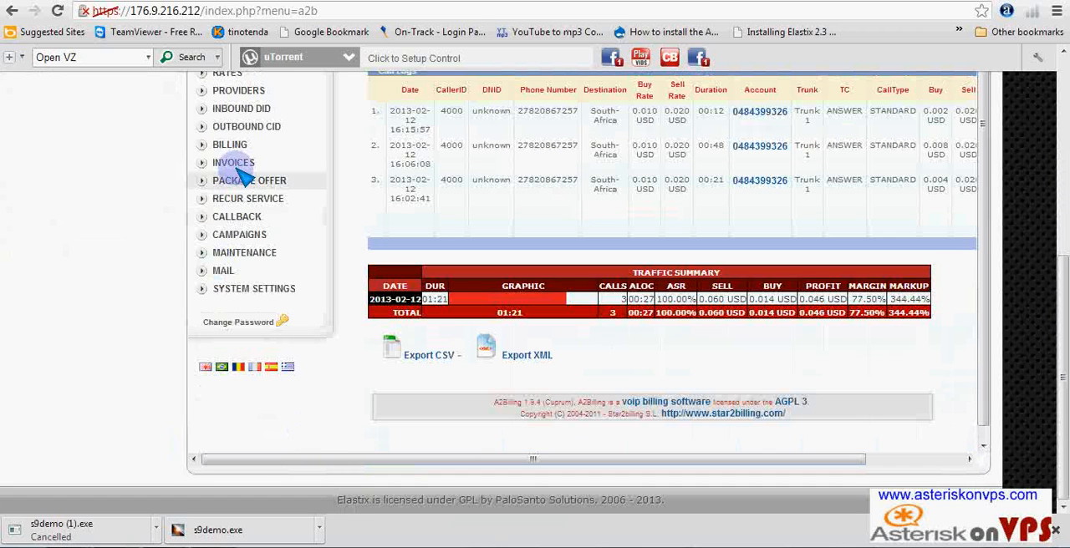
{"action": "left_click", "coordinate": [236, 164]}
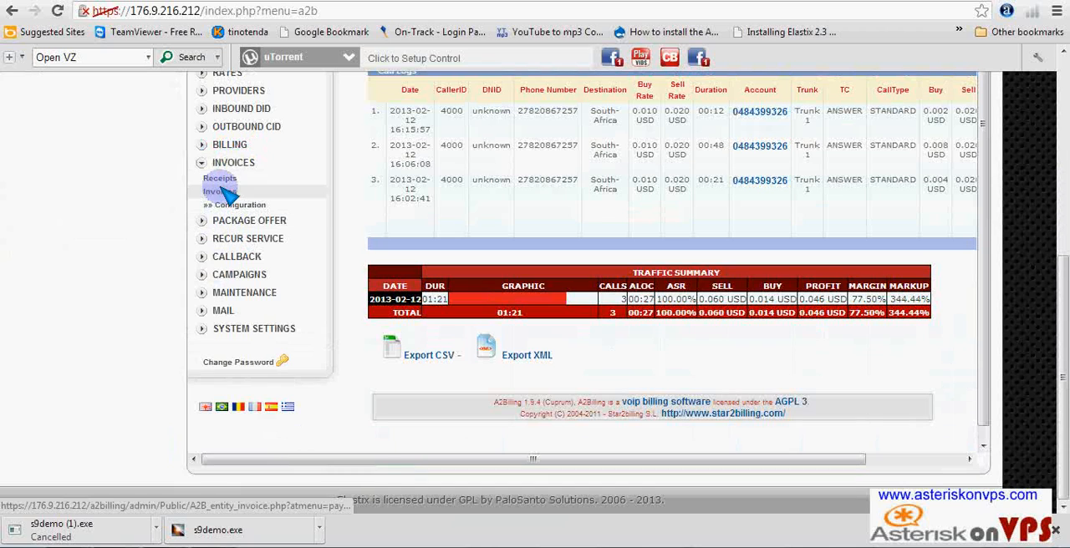
{"action": "left_click", "coordinate": [303, 206]}
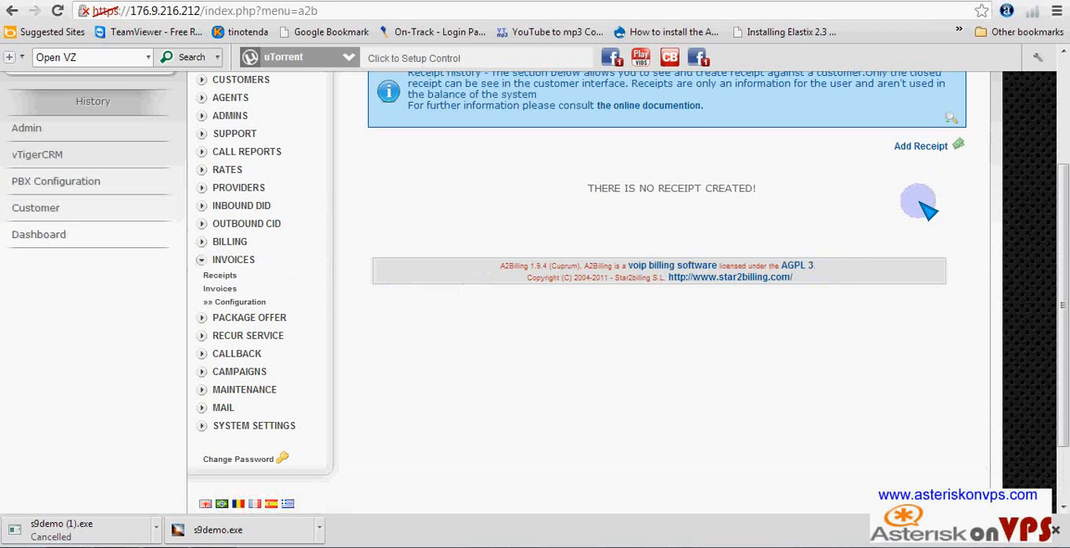
{"action": "left_click", "coordinate": [219, 300]}
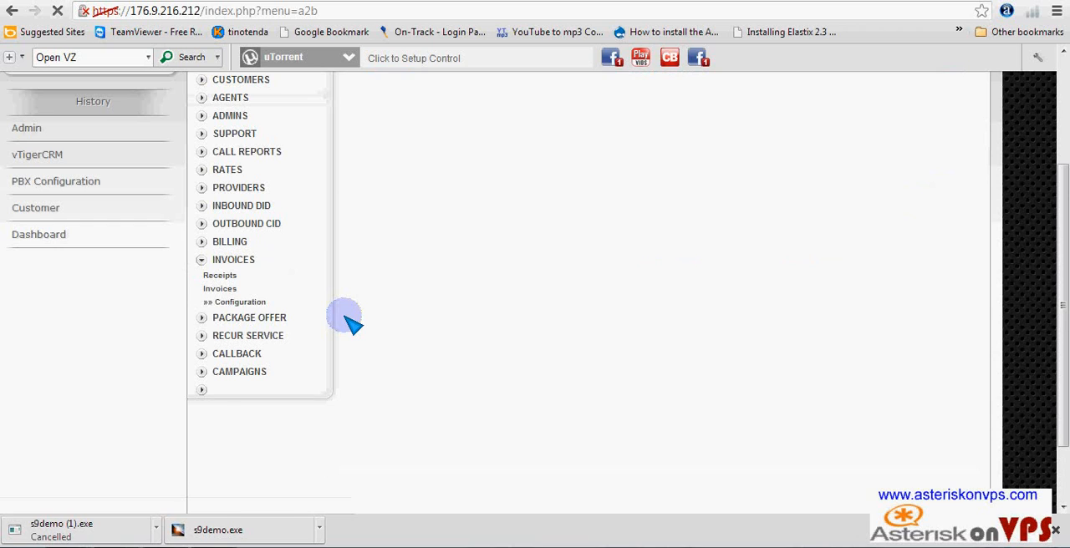
- Set Display Account Number to YES in the invoice configuration and save it
{"action": "left_click", "coordinate": [235, 306]}
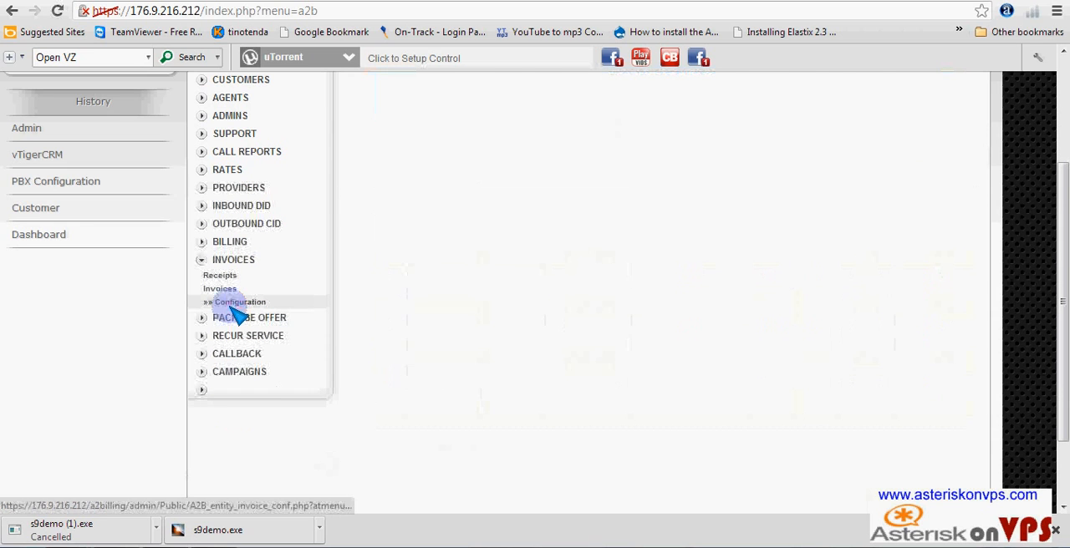
{"action": "scroll", "coordinate": [623, 351], "scroll_direction": "up", "scroll_amount": 3}
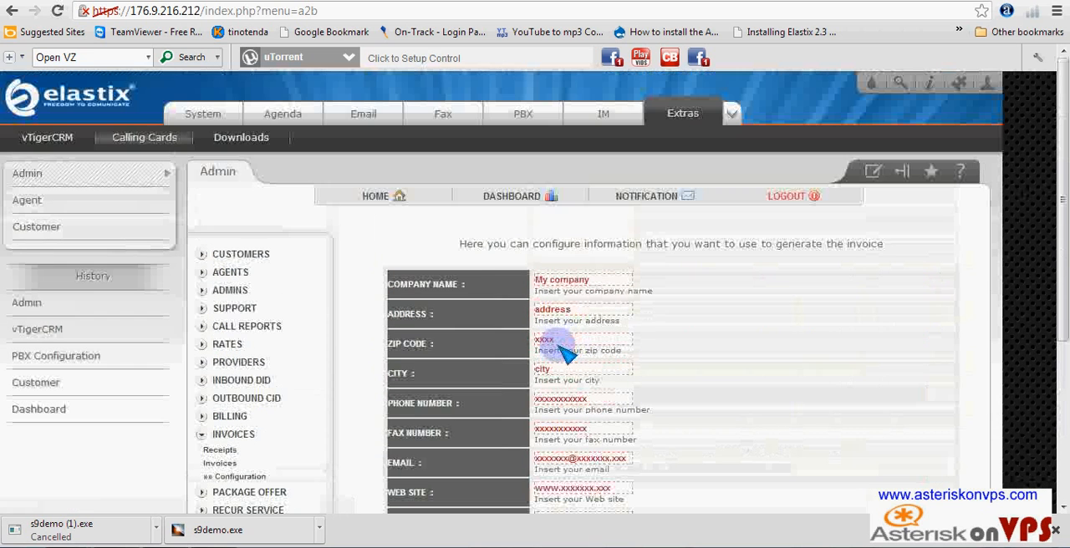
{"action": "scroll", "coordinate": [648, 314], "scroll_direction": "down", "scroll_amount": 3}
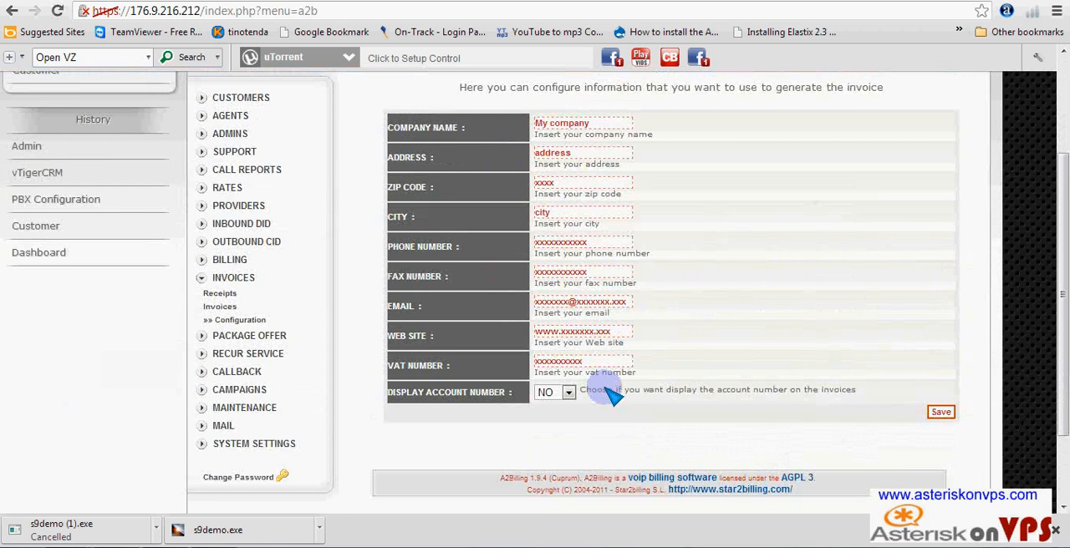
{"action": "left_click", "coordinate": [571, 394]}
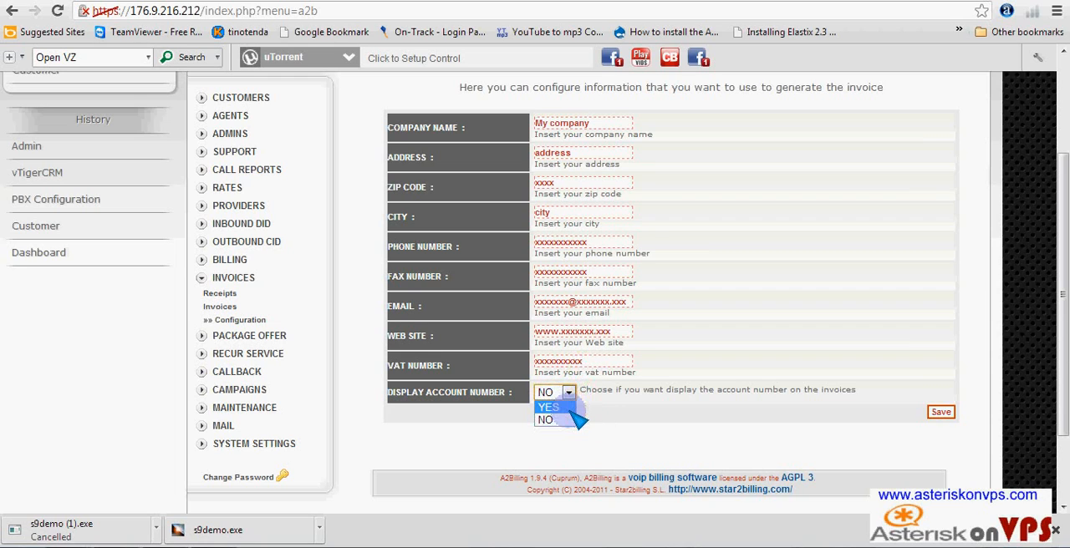
{"action": "left_click", "coordinate": [572, 408]}
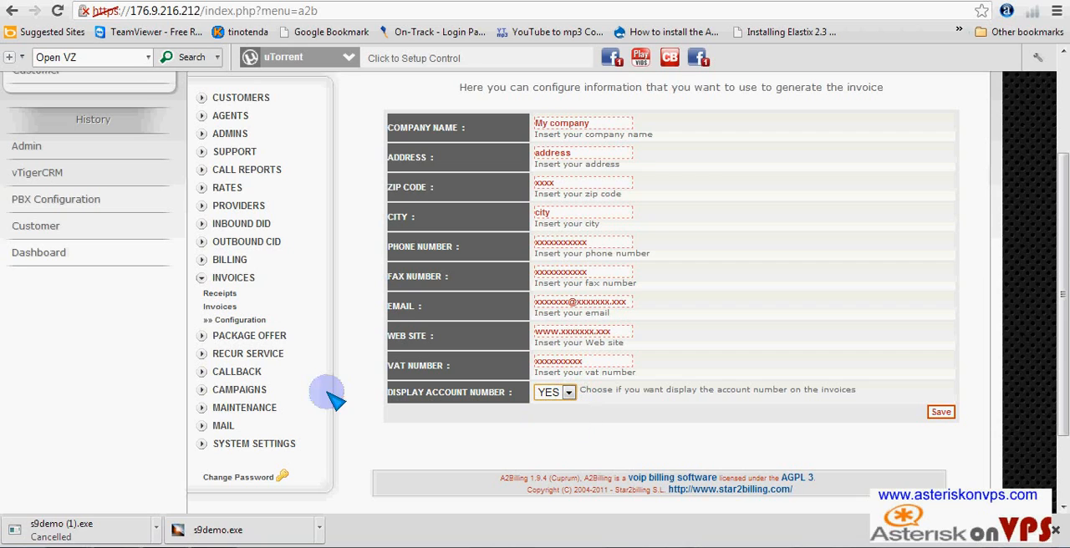
{"action": "left_click", "coordinate": [935, 418]}
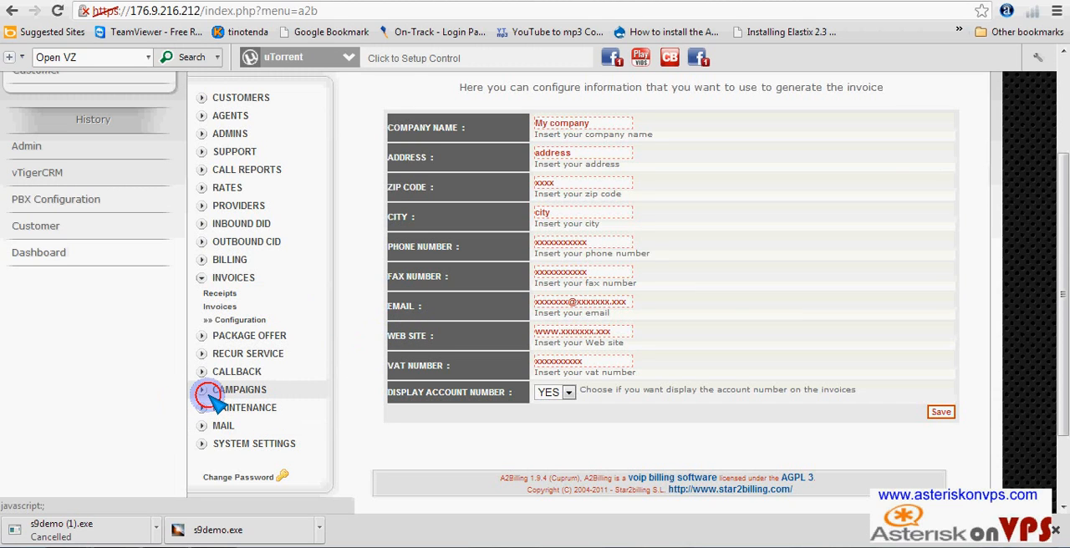
- Expand the Campaigns section and show the page for creating and editing campaigns
{"action": "left_click", "coordinate": [204, 389]}
{"action": "scroll", "coordinate": [352, 406], "scroll_direction": "down", "scroll_amount": 2}
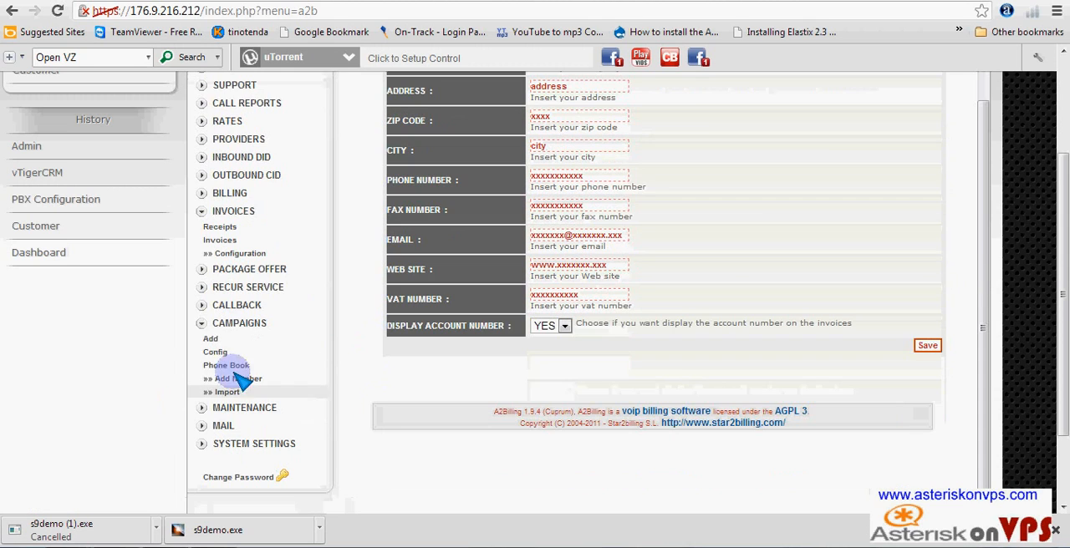
{"action": "left_click", "coordinate": [211, 339]}
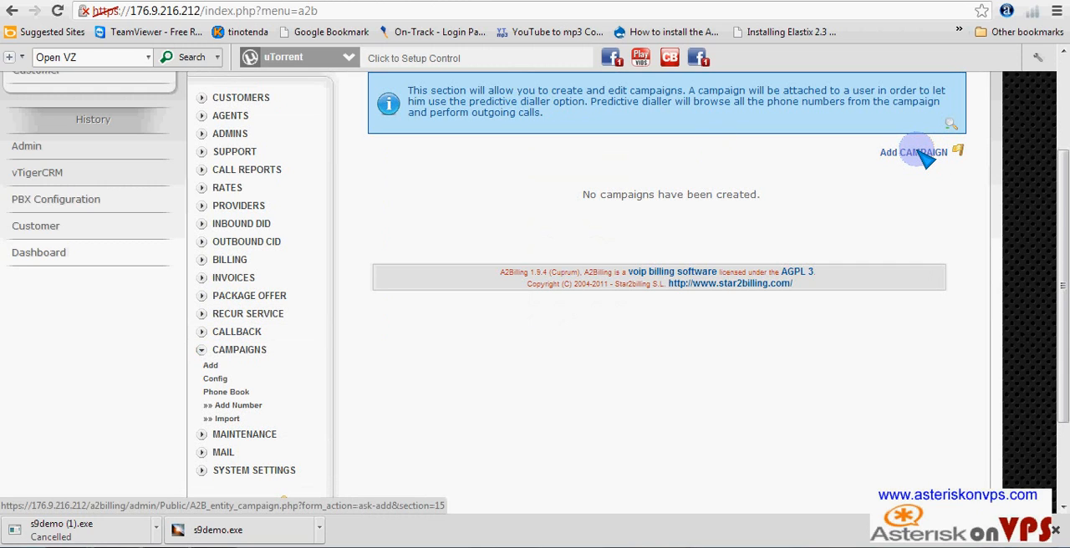
- Show the package offers page and open the form for adding a new package
{"action": "left_click", "coordinate": [201, 297]}
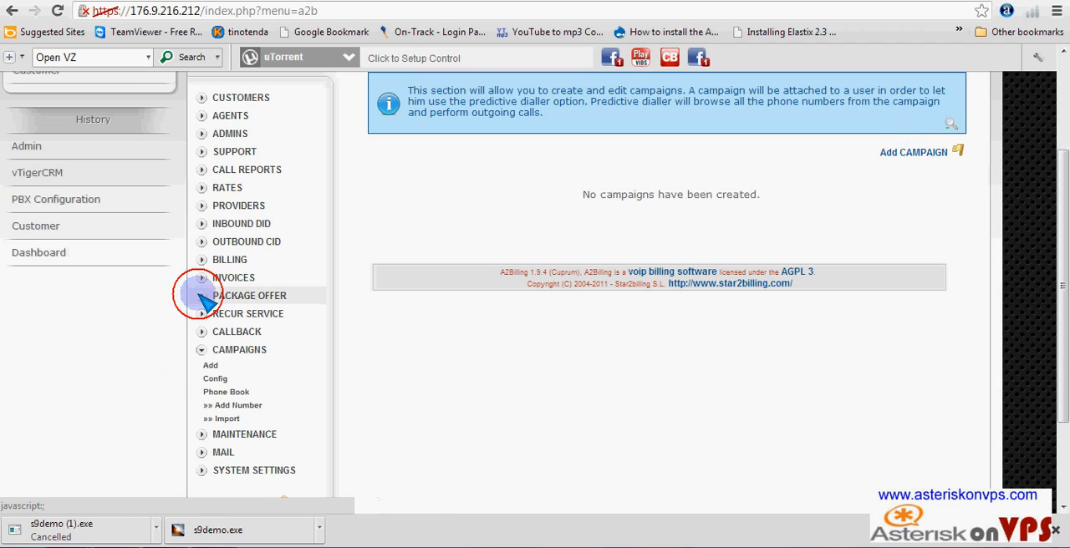
{"action": "left_click", "coordinate": [210, 312]}
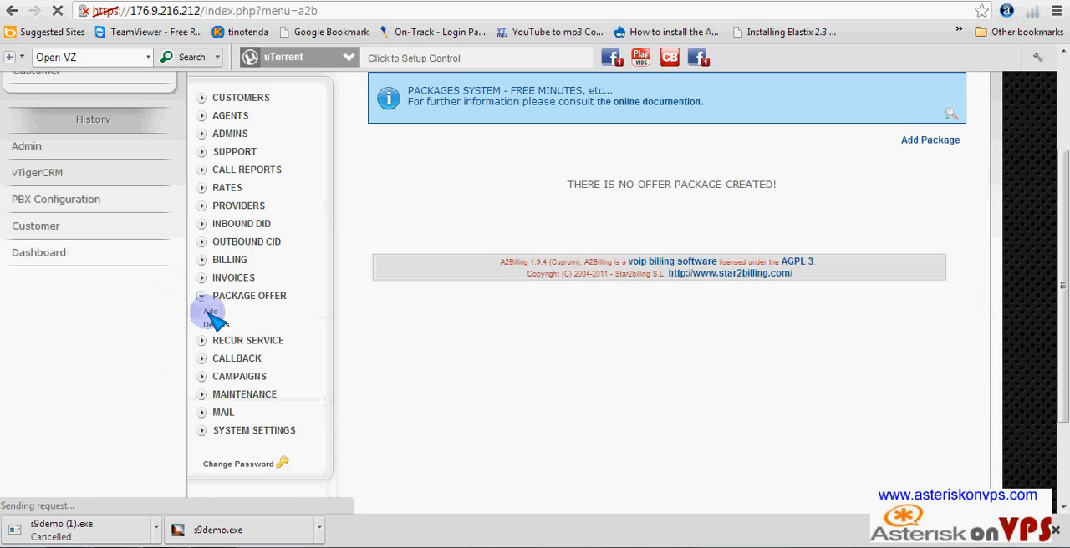
{"action": "left_click", "coordinate": [924, 144]}
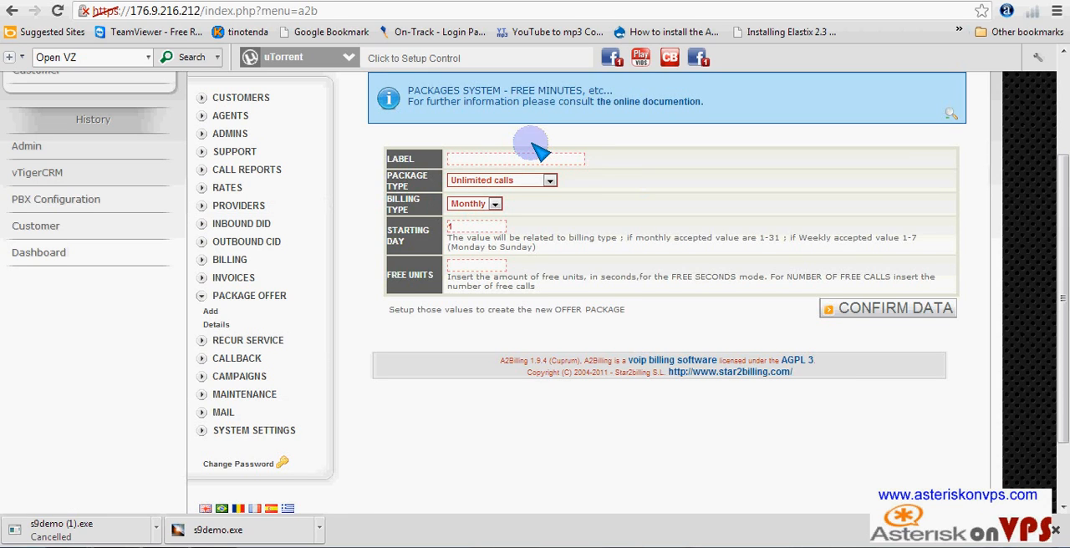
- Label the new offer Package UNLIMITED and choose Unlimited calls as its package type
{"action": "left_click", "coordinate": [506, 160]}
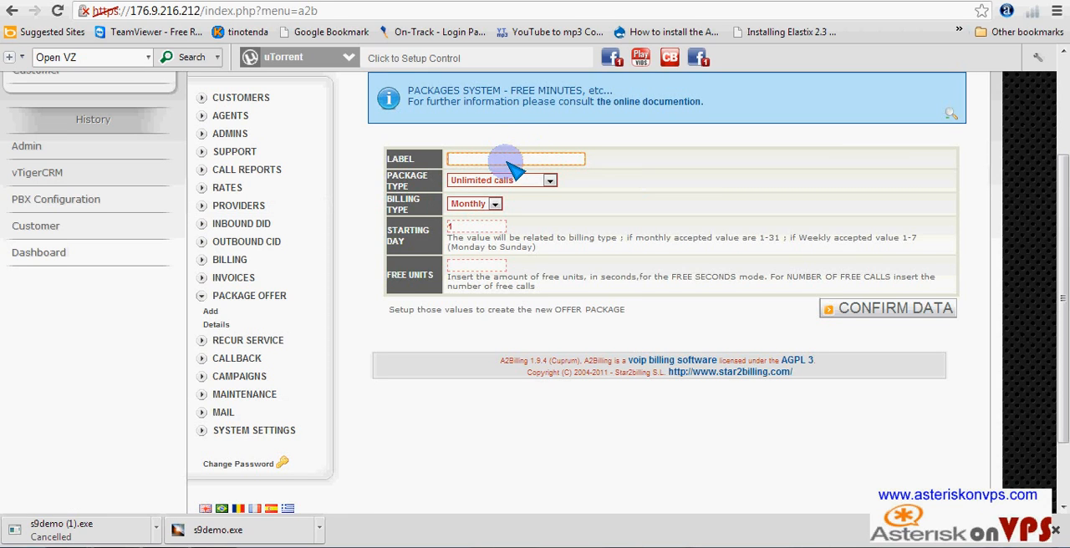
{"action": "type", "text": "Packag"}
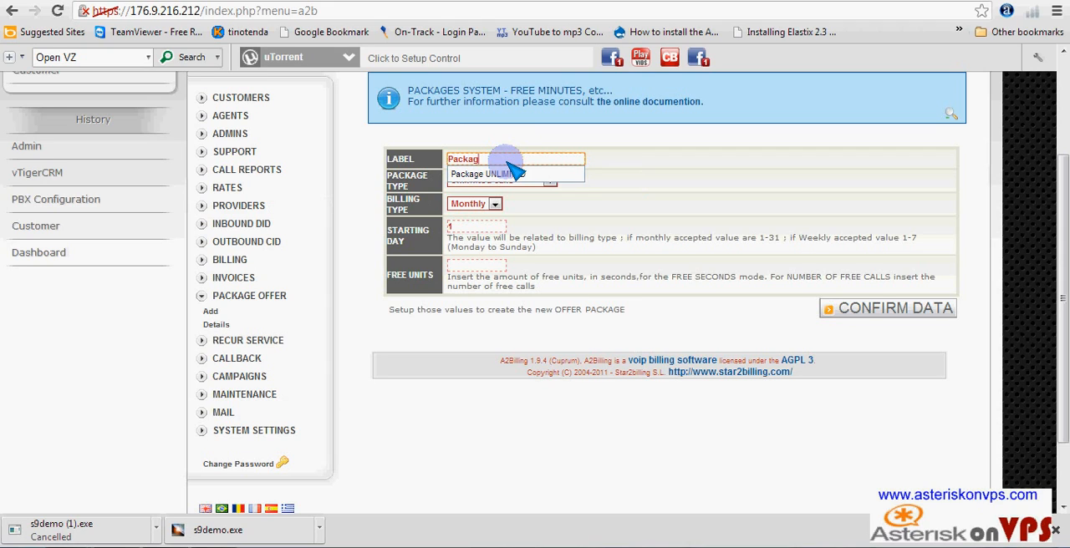
{"action": "left_click", "coordinate": [502, 173]}
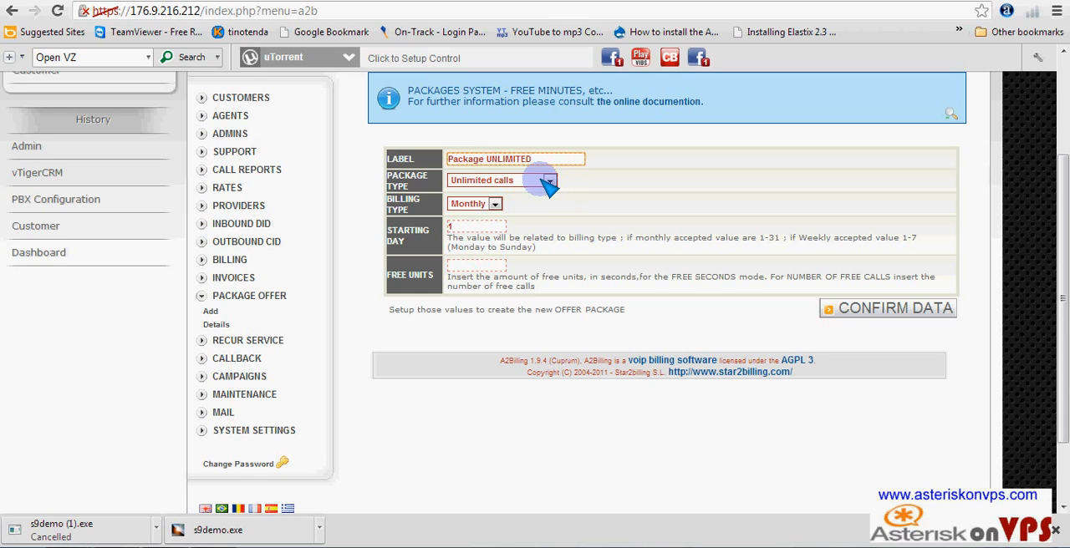
{"action": "left_click", "coordinate": [550, 180]}
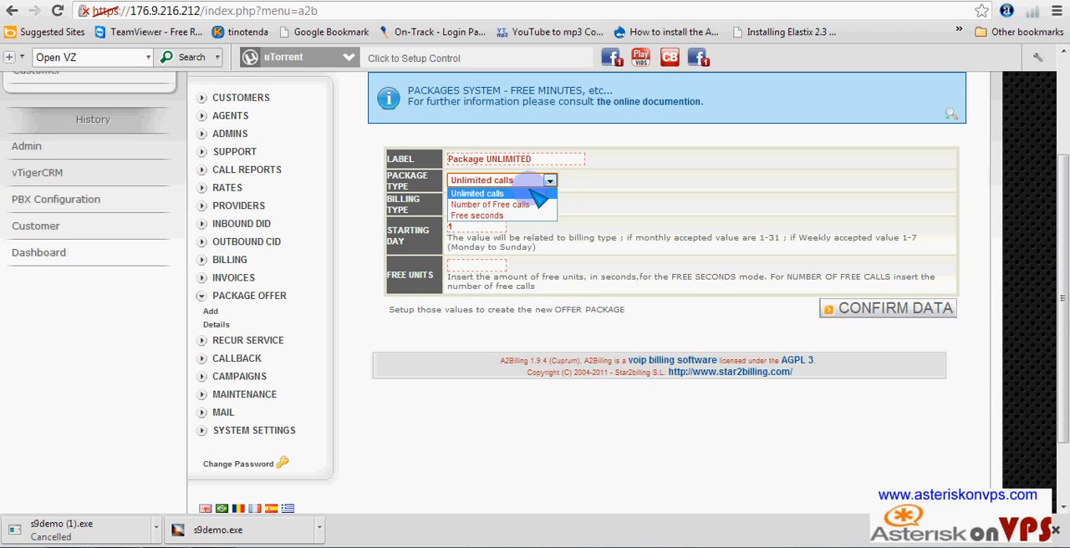
{"action": "left_click", "coordinate": [483, 194]}
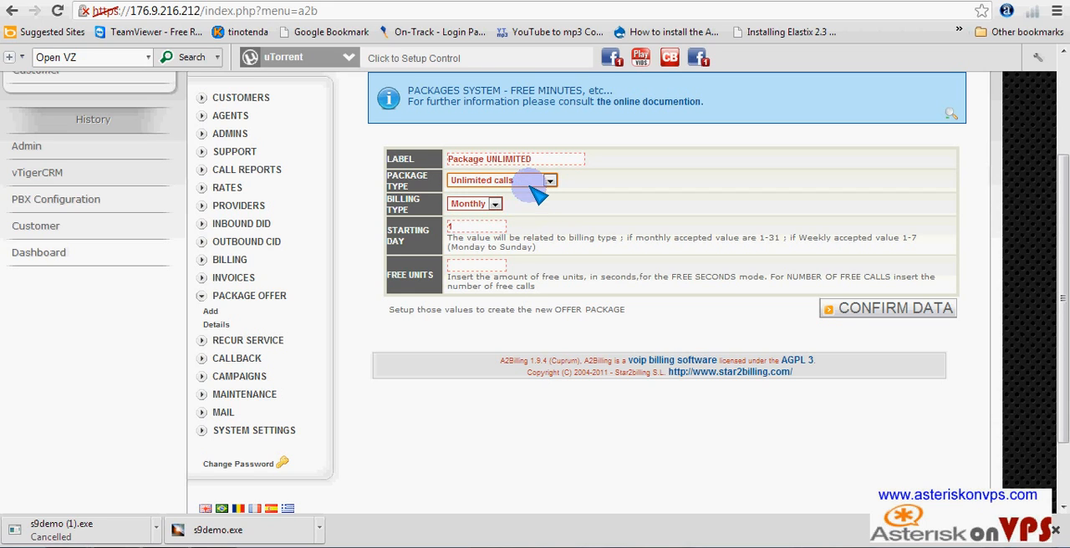
- Try the Free seconds and Number of Free calls package types, and return the selection to Unlimited calls
{"action": "left_click", "coordinate": [545, 180]}
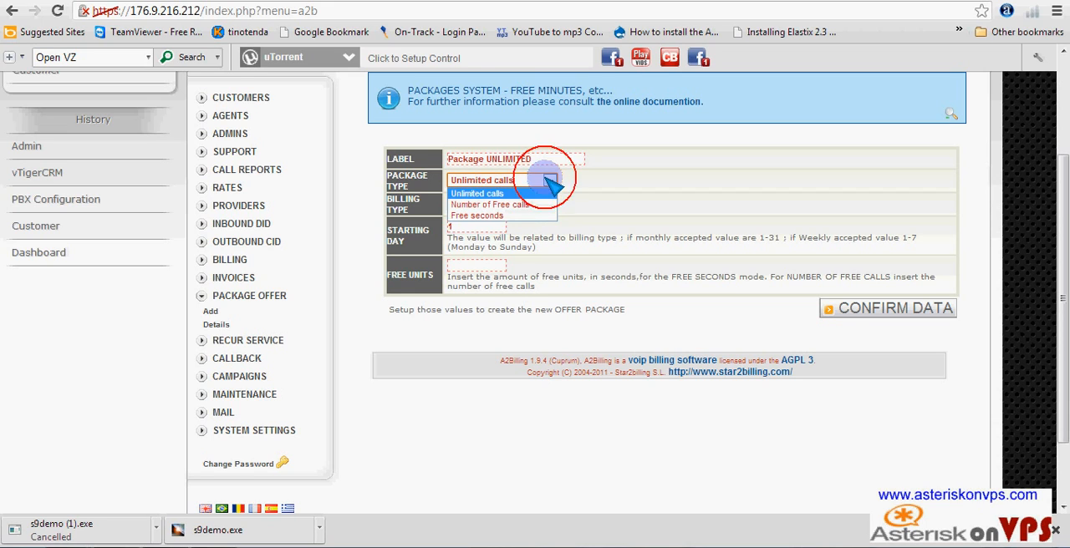
{"action": "left_click", "coordinate": [501, 215]}
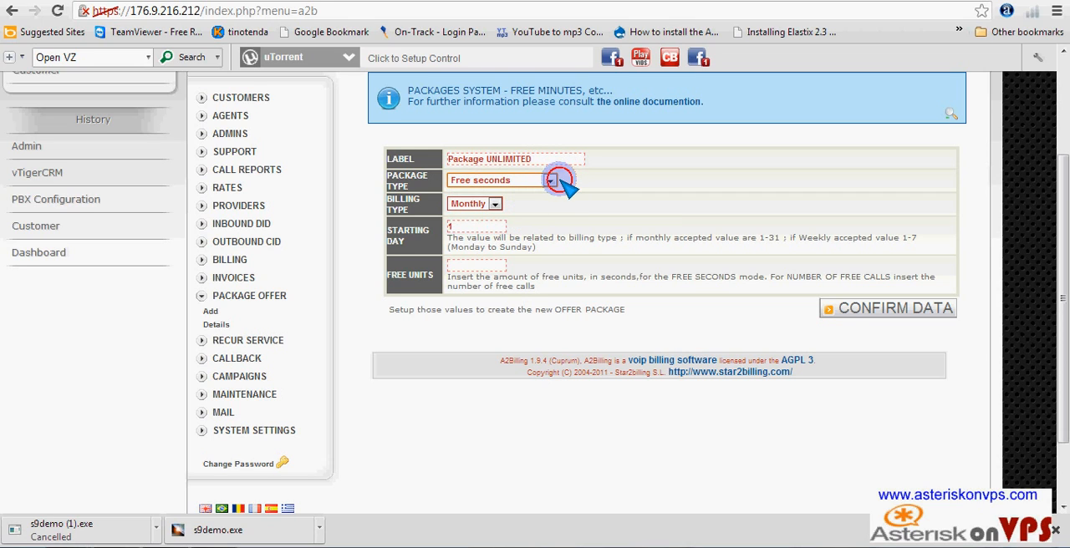
{"action": "left_click", "coordinate": [553, 182]}
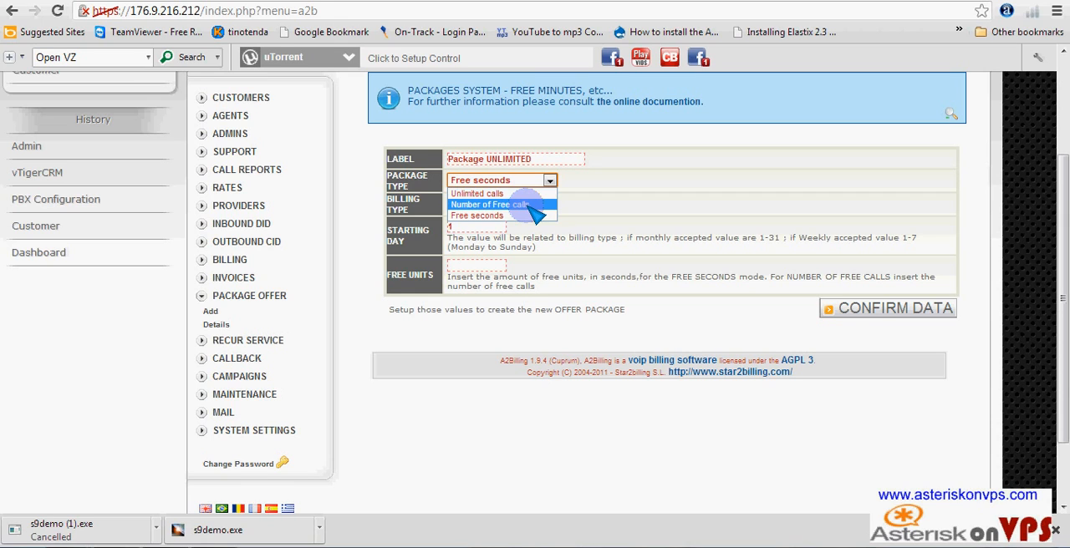
{"action": "left_click", "coordinate": [527, 205]}
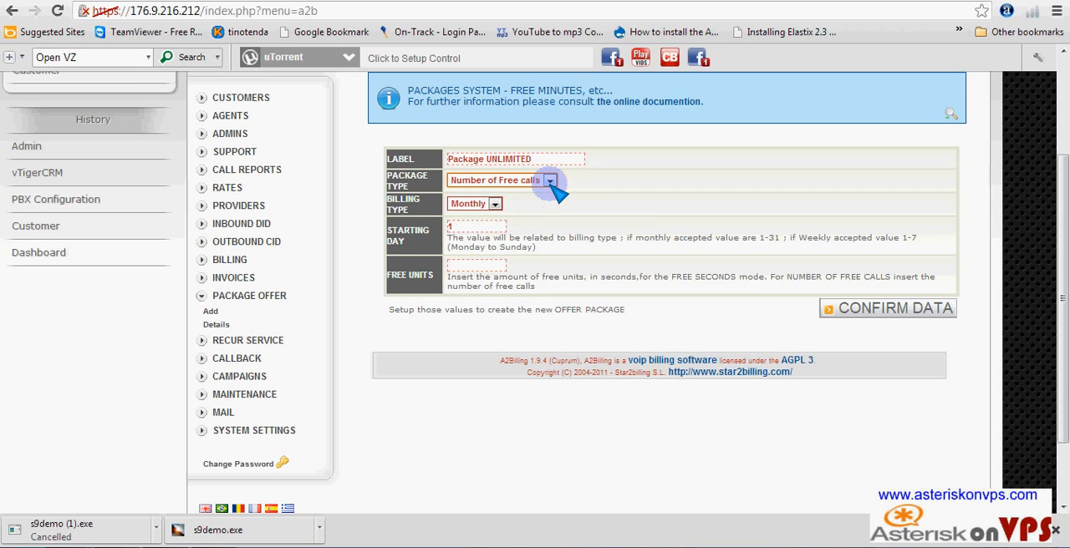
{"action": "left_click", "coordinate": [550, 182]}
{"action": "left_click", "coordinate": [498, 192]}
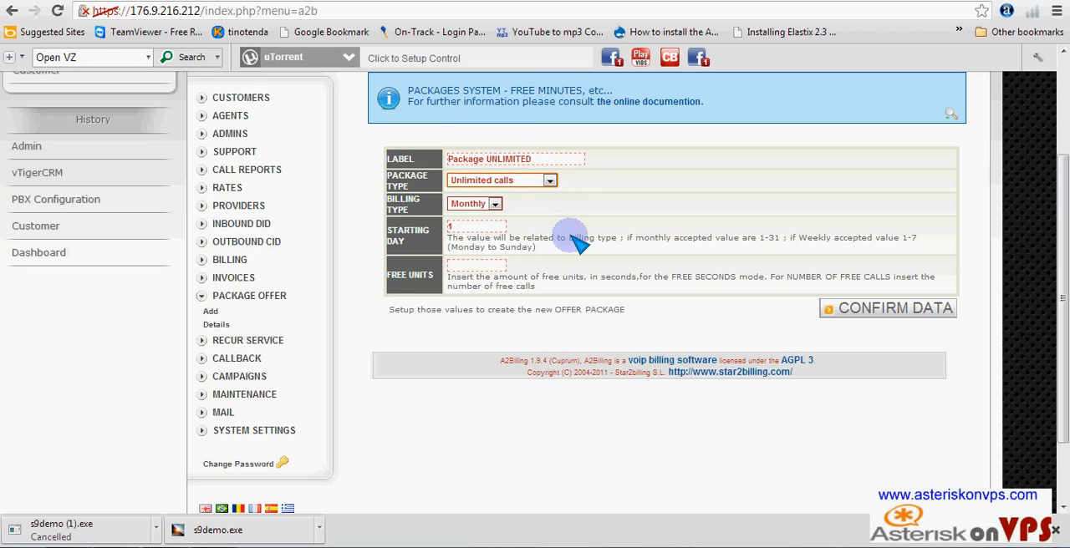
- Keep Monthly as the billing type, set the free units to 60000 and create the offer package
{"action": "left_click", "coordinate": [495, 205]}
{"action": "left_click", "coordinate": [495, 204]}
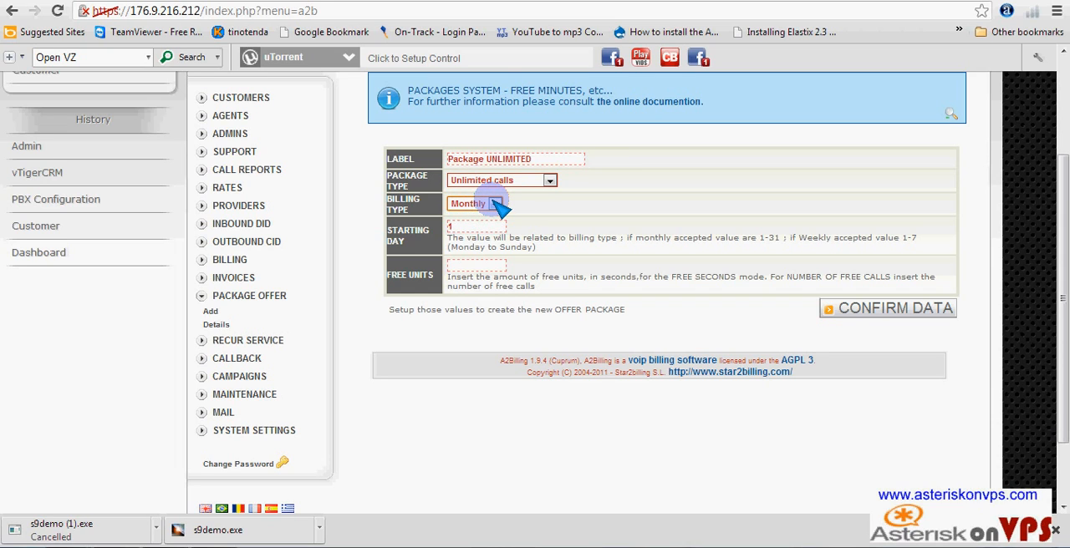
{"action": "left_click", "coordinate": [481, 266]}
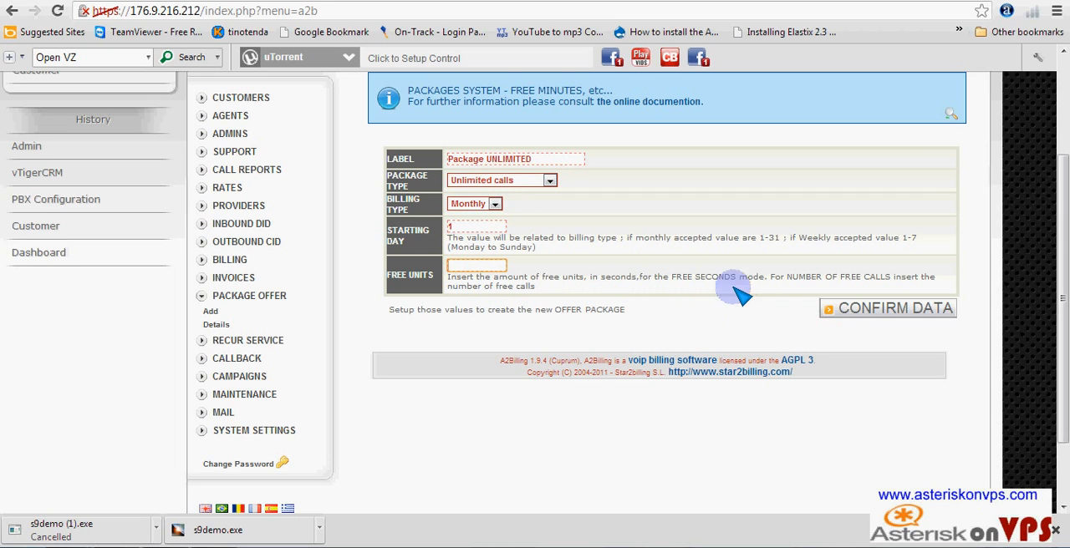
{"action": "left_click", "coordinate": [486, 267]}
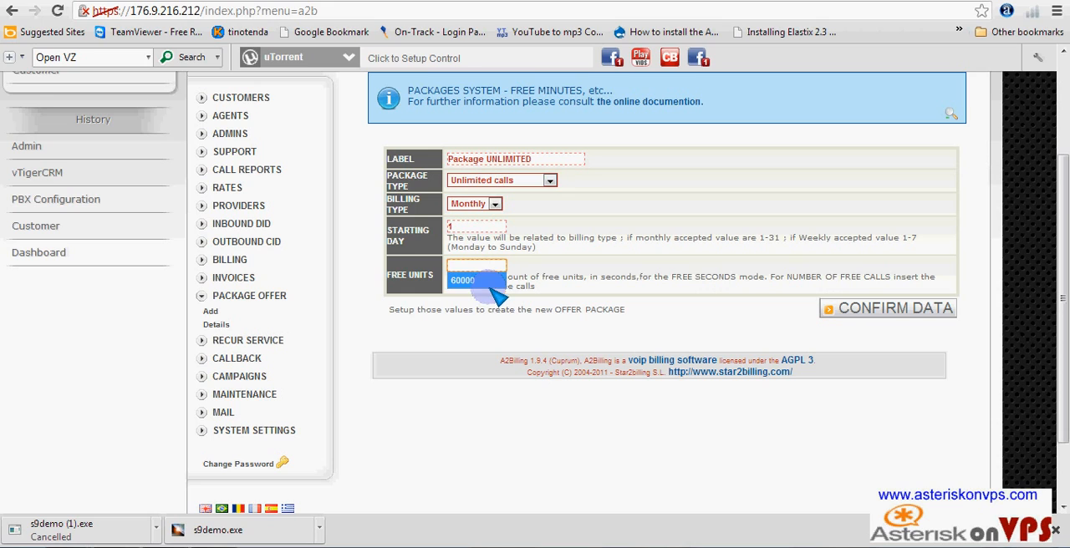
{"action": "left_click", "coordinate": [465, 281]}
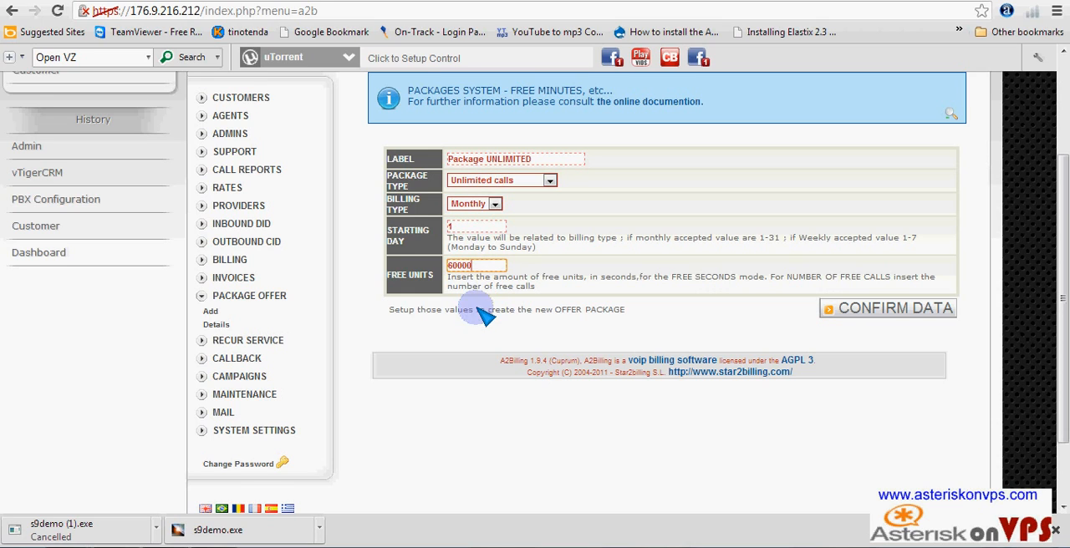
{"action": "left_click", "coordinate": [918, 308]}
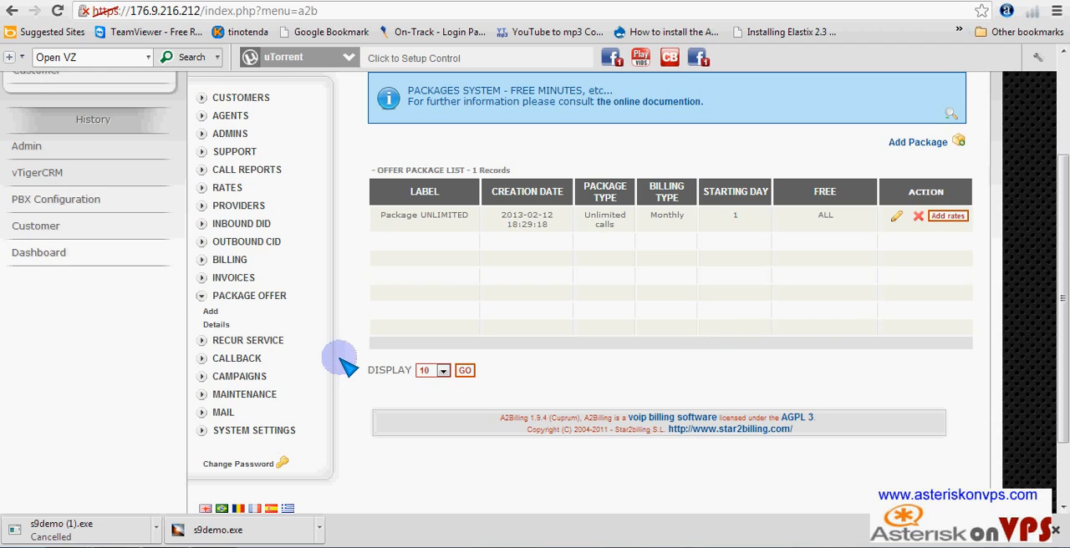
{"action": "scroll", "coordinate": [335, 360], "scroll_direction": "down", "scroll_amount": 2}
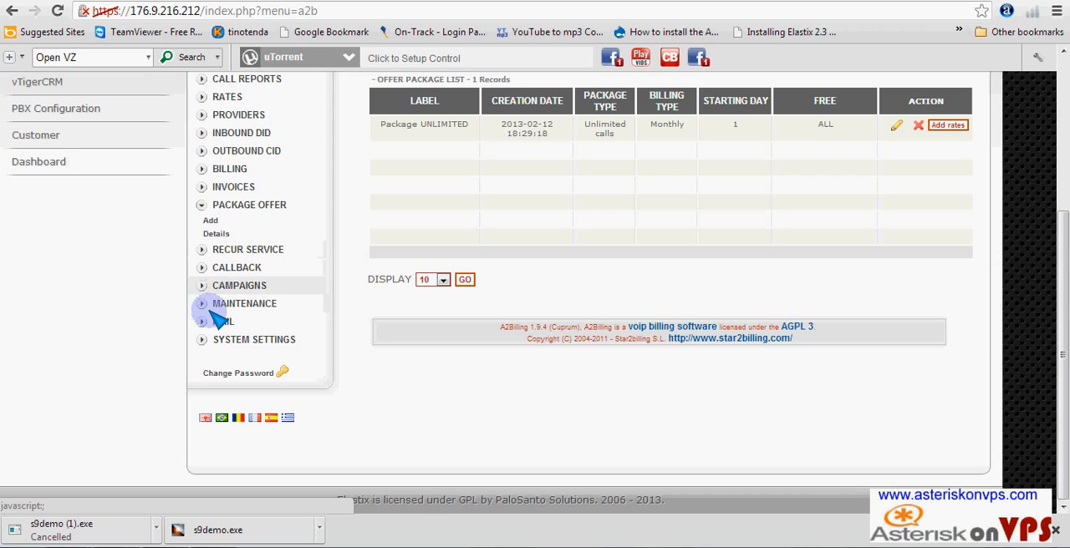
- Go to the campaign list and open the form for adding a new campaign
{"action": "left_click", "coordinate": [207, 286]}
{"action": "left_click", "coordinate": [210, 302]}
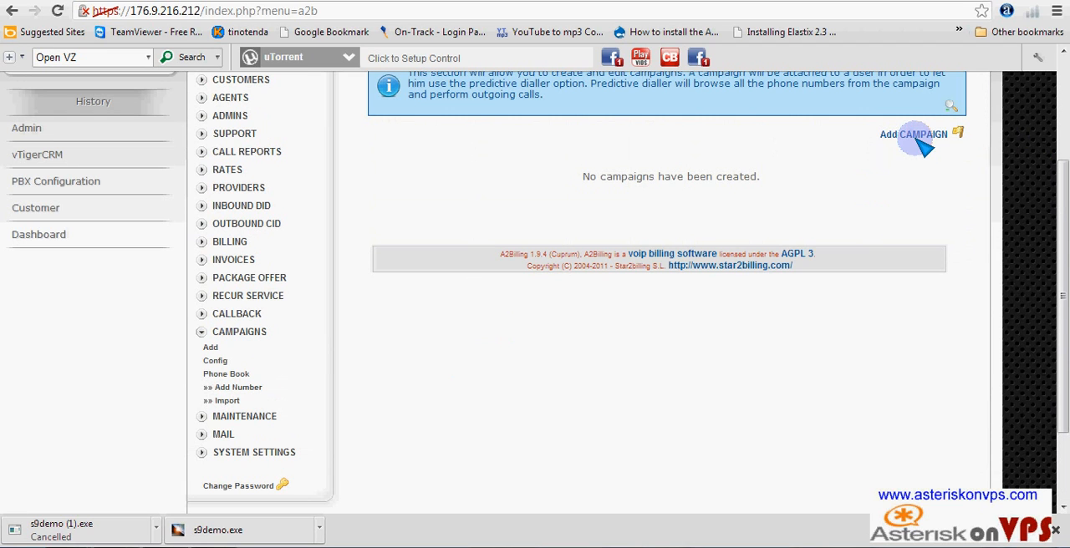
{"action": "left_click", "coordinate": [920, 135]}
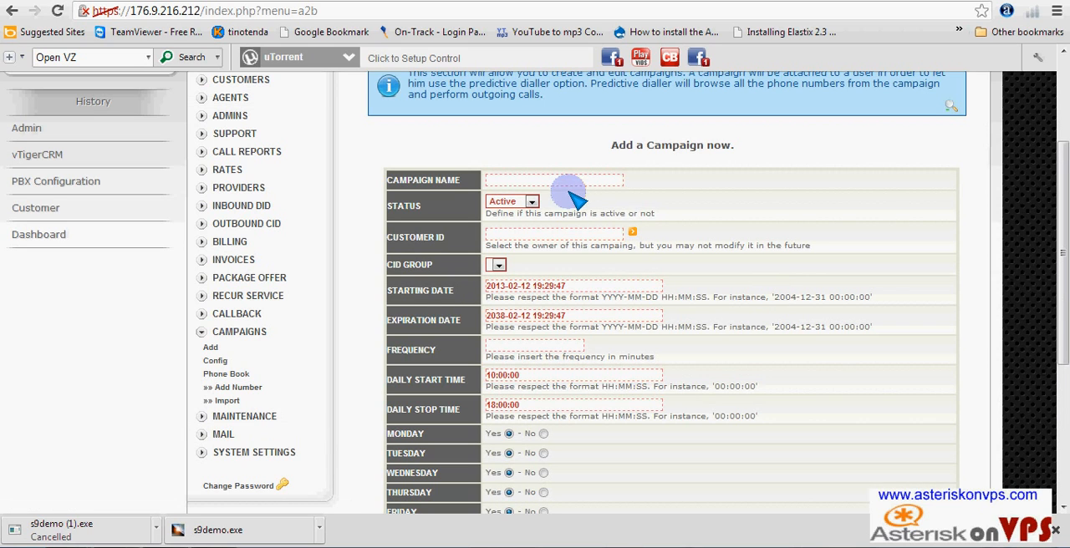
- Name the campaign Campaign 1, keep its status Active and select the customer with ID 1 as its owner
{"action": "left_click", "coordinate": [577, 180]}
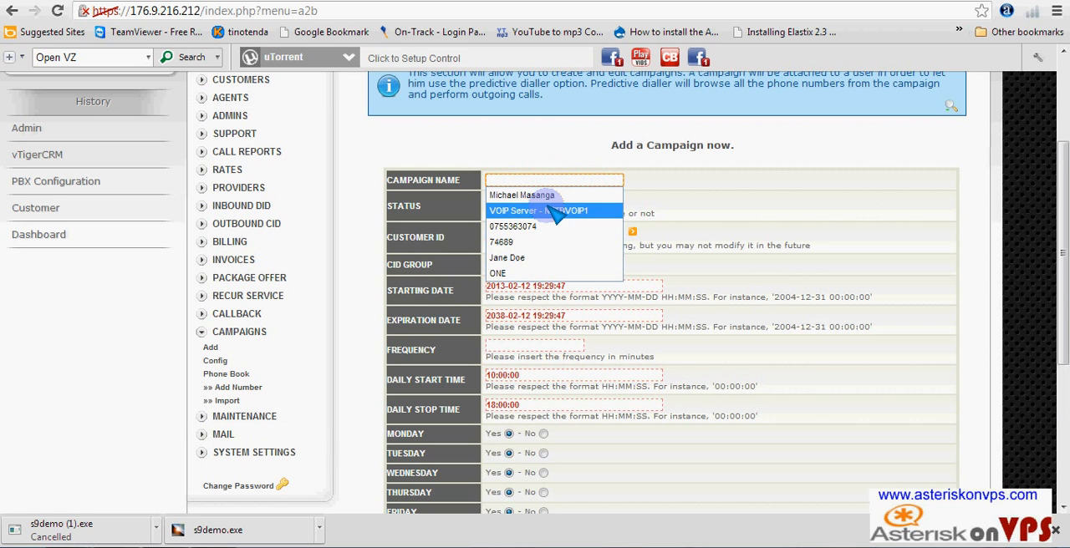
{"action": "type", "text": "Campai"}
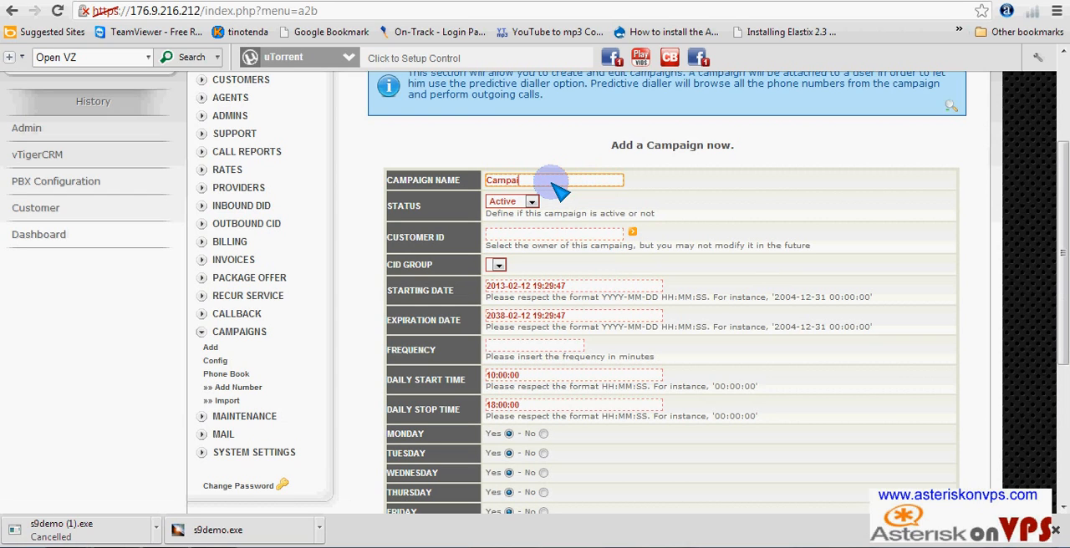
{"action": "type", "text": "gn 1"}
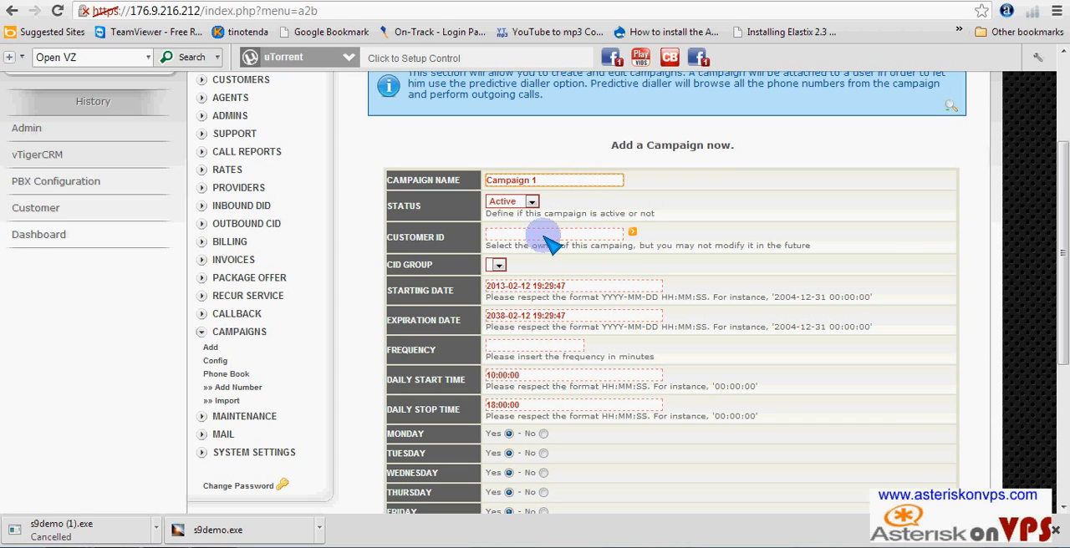
{"action": "left_click", "coordinate": [532, 203]}
{"action": "left_click", "coordinate": [514, 226]}
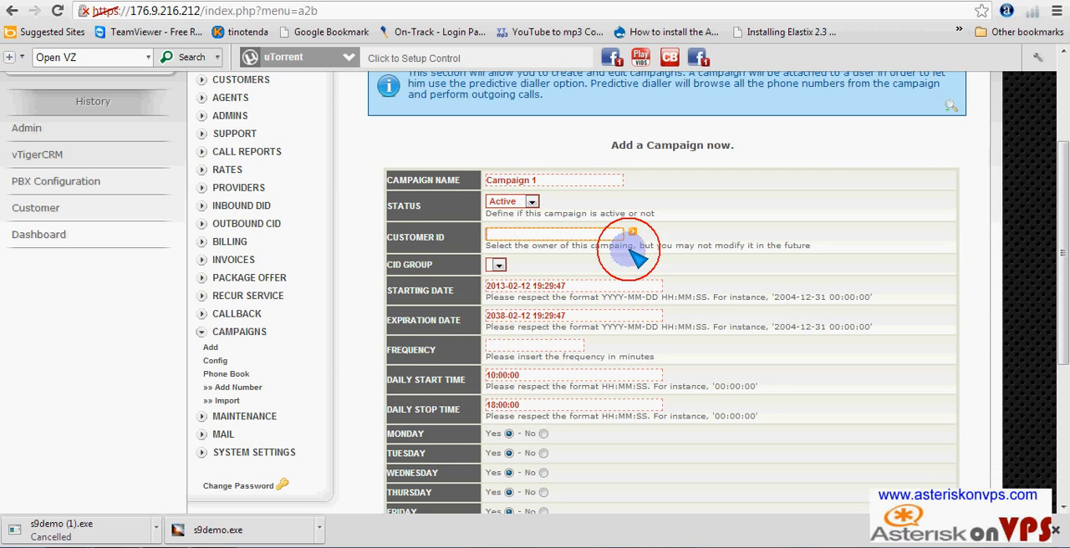
{"action": "left_click", "coordinate": [632, 233]}
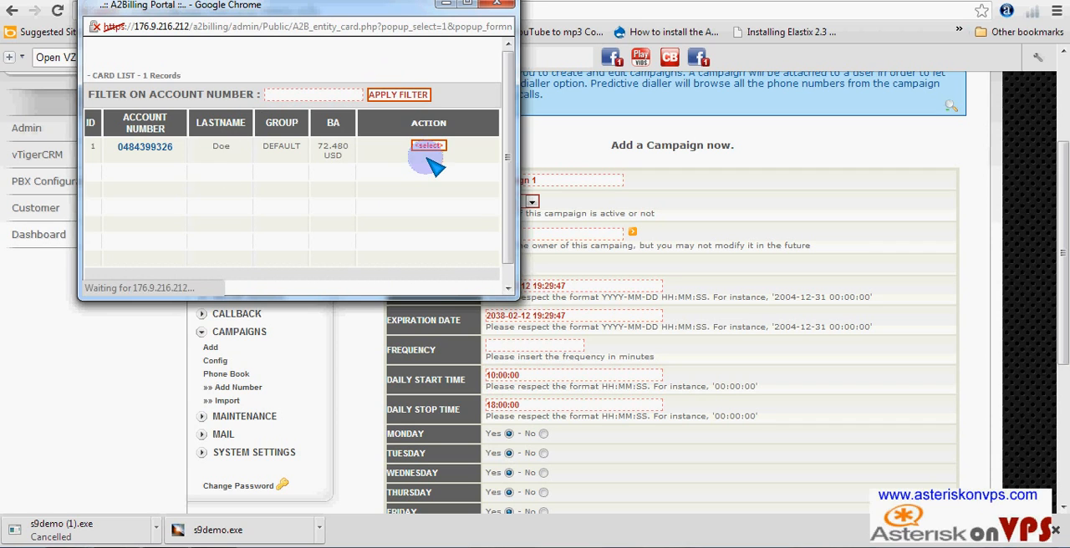
{"action": "left_click", "coordinate": [429, 146]}
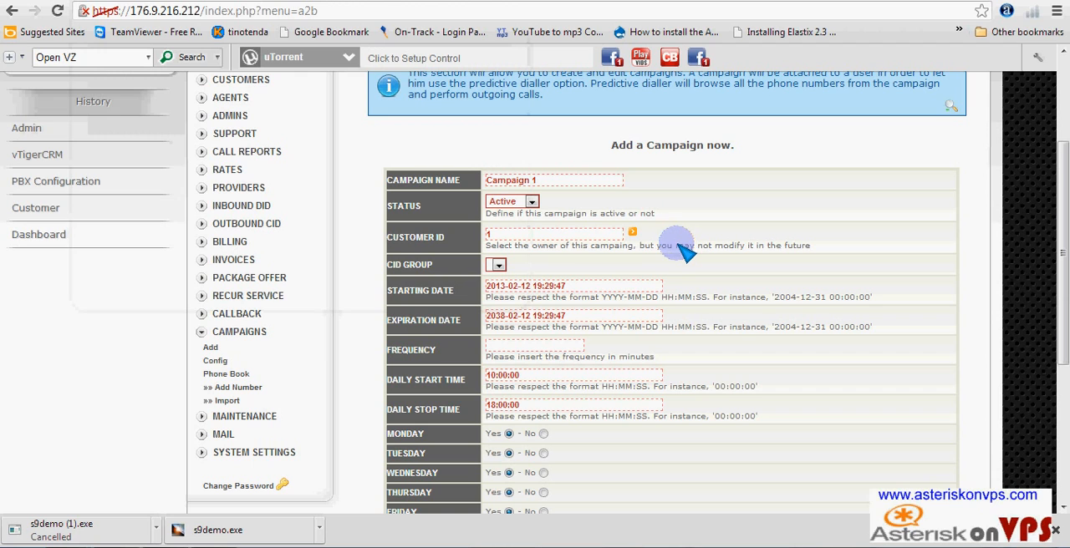
- Keep the default dates and daily start and stop times, set the frequency to 600 minutes and create the campaign
{"action": "scroll", "coordinate": [652, 251], "scroll_direction": "down", "scroll_amount": 1}
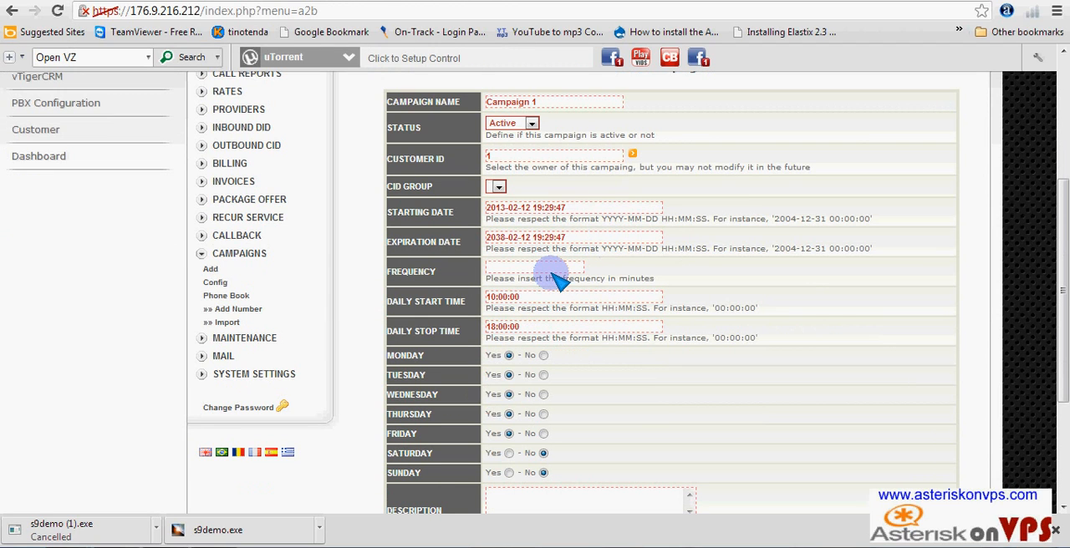
{"action": "scroll", "coordinate": [554, 274], "scroll_direction": "down", "scroll_amount": 2}
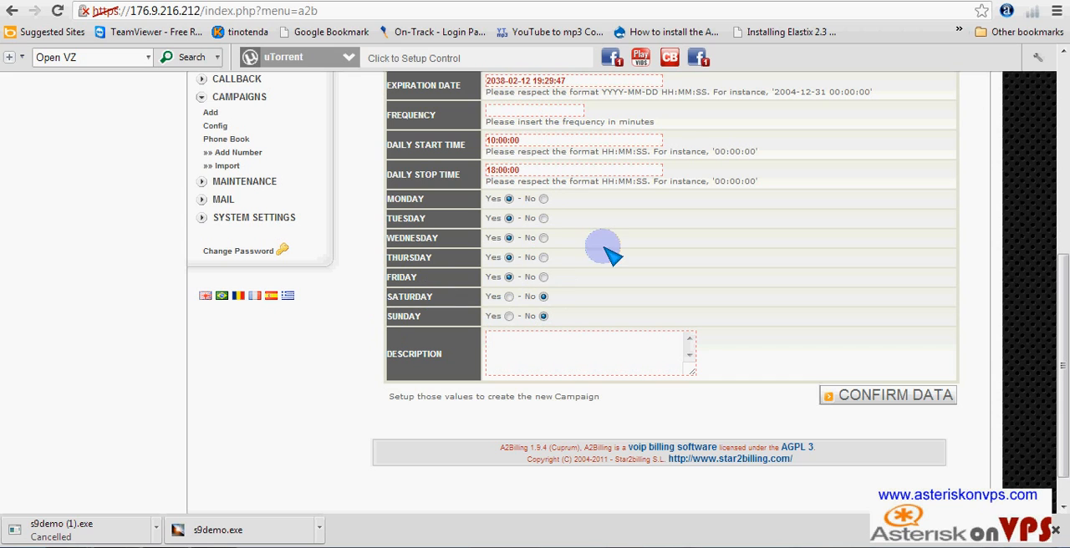
{"action": "scroll", "coordinate": [604, 251], "scroll_direction": "up", "scroll_amount": 1}
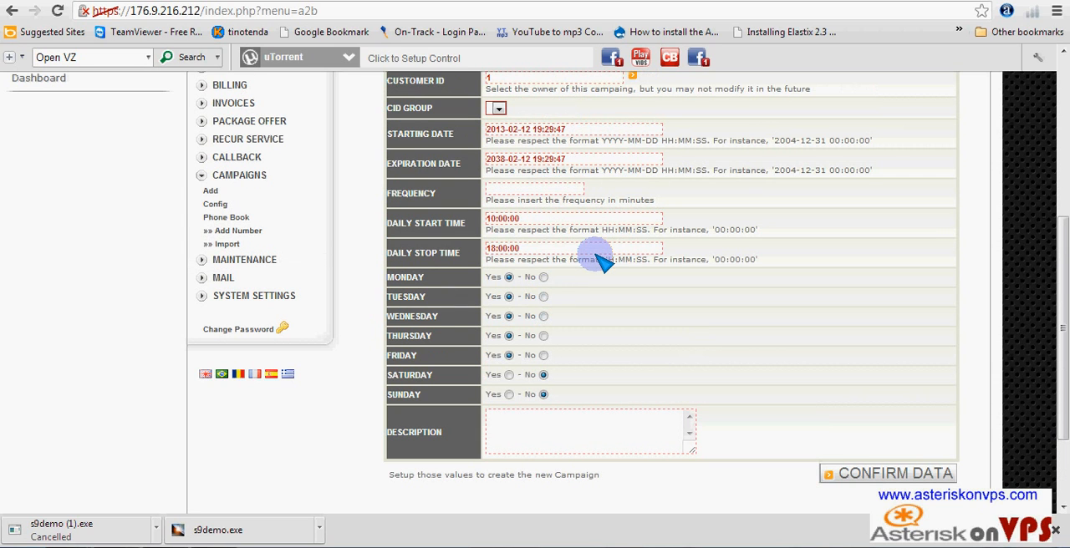
{"action": "scroll", "coordinate": [604, 262], "scroll_direction": "up", "scroll_amount": 1}
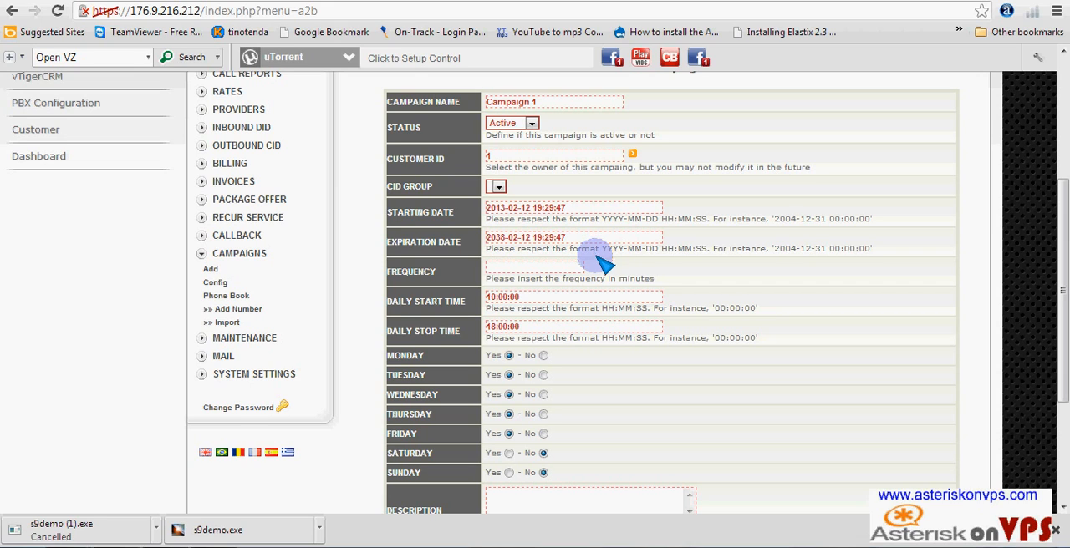
{"action": "left_click", "coordinate": [545, 300]}
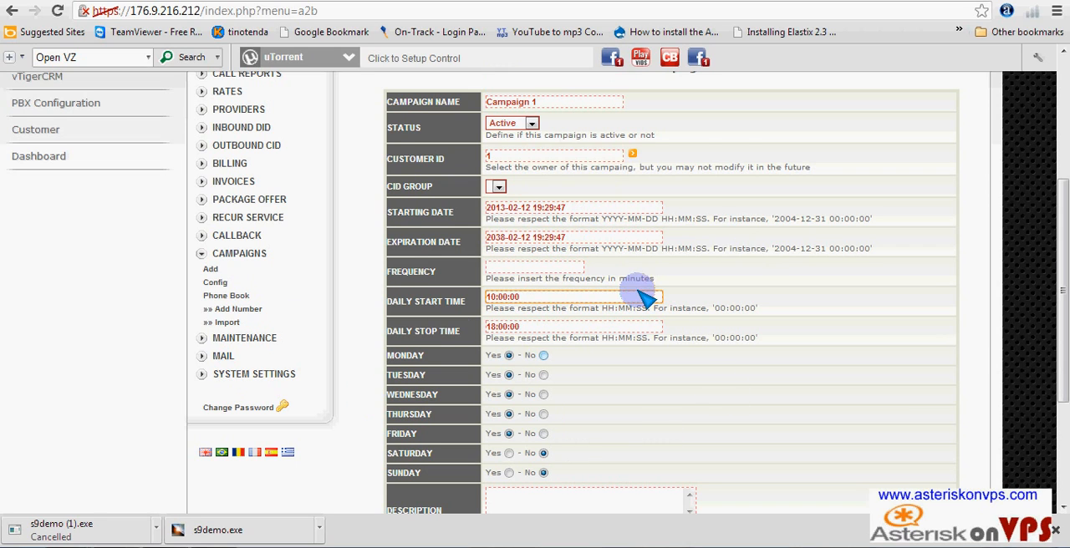
{"action": "scroll", "coordinate": [633, 287], "scroll_direction": "down", "scroll_amount": 3}
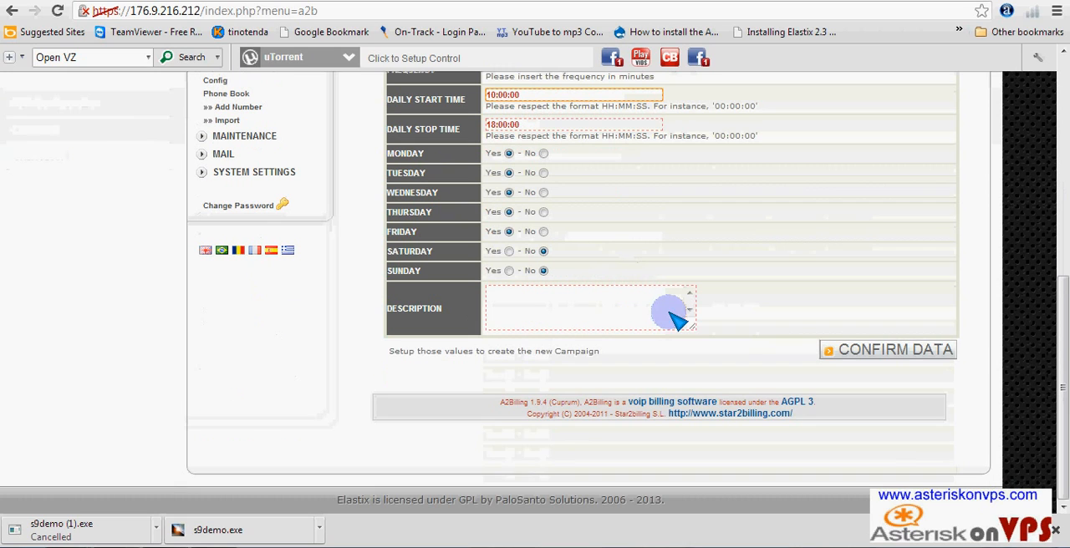
{"action": "left_click", "coordinate": [901, 345]}
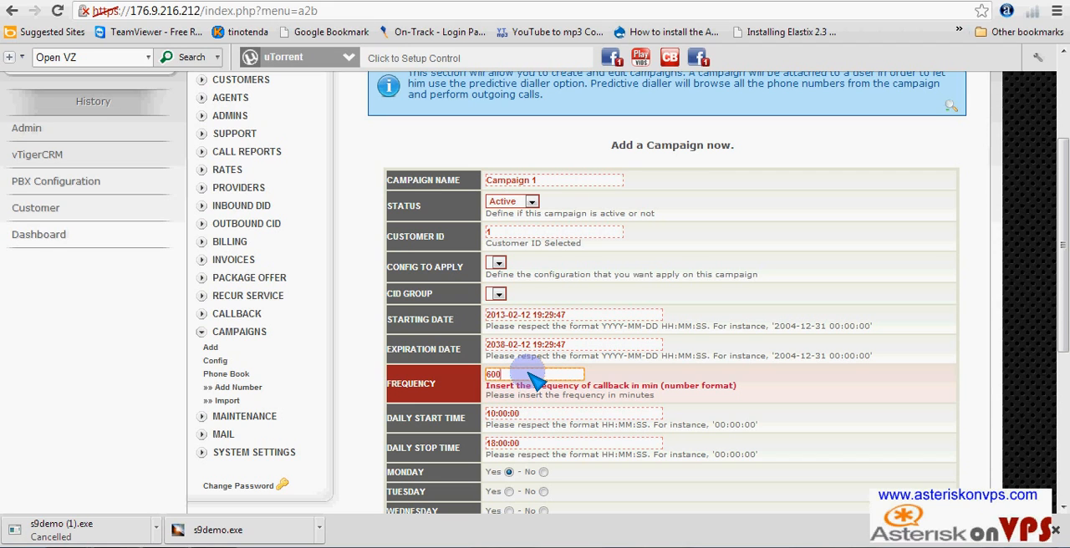
{"action": "scroll", "coordinate": [573, 411], "scroll_direction": "down", "scroll_amount": 2}
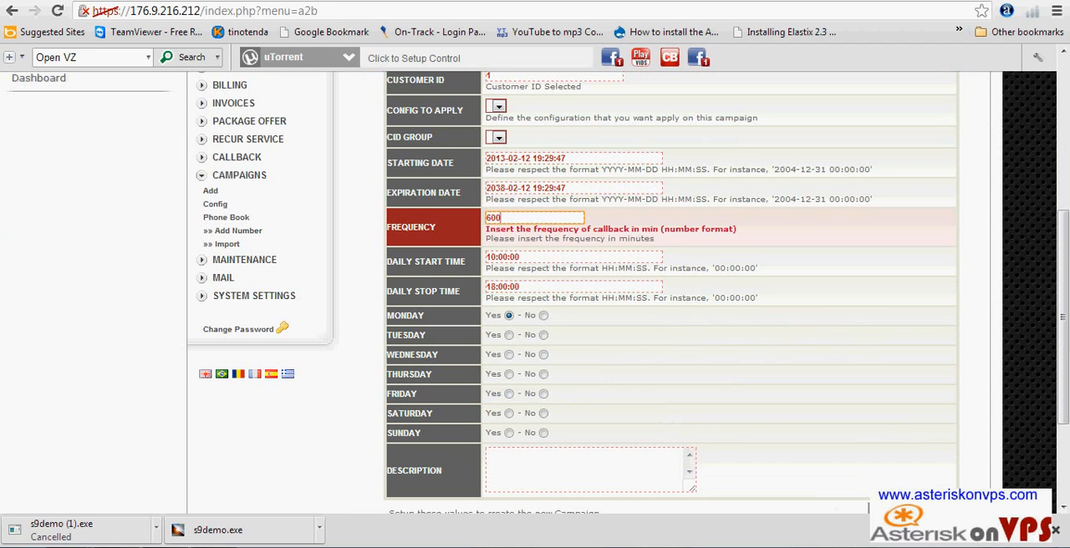
{"action": "left_click", "coordinate": [891, 500]}
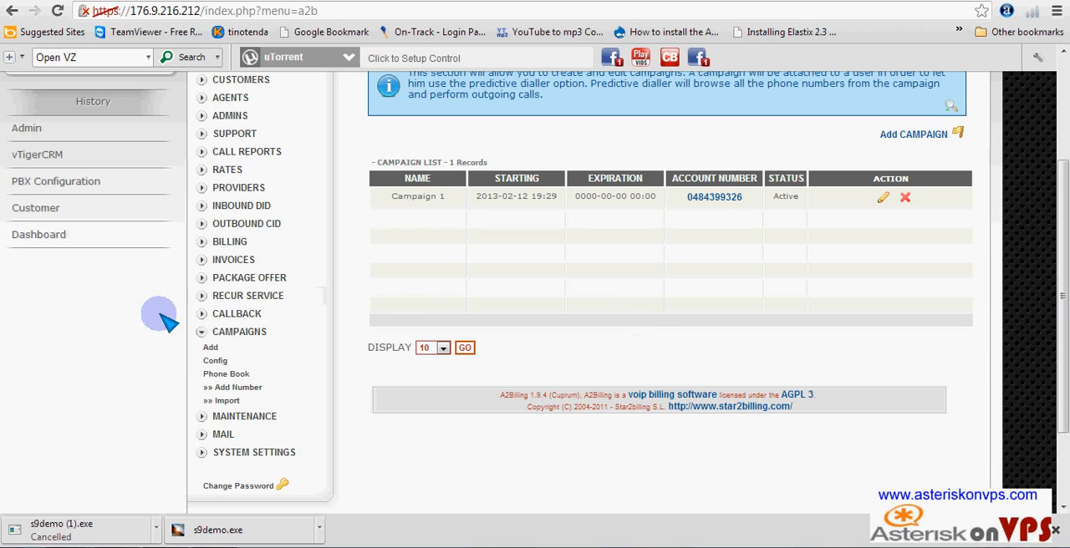
- Show the callback page and open the form for adding a new callback
{"action": "left_click", "coordinate": [237, 316]}
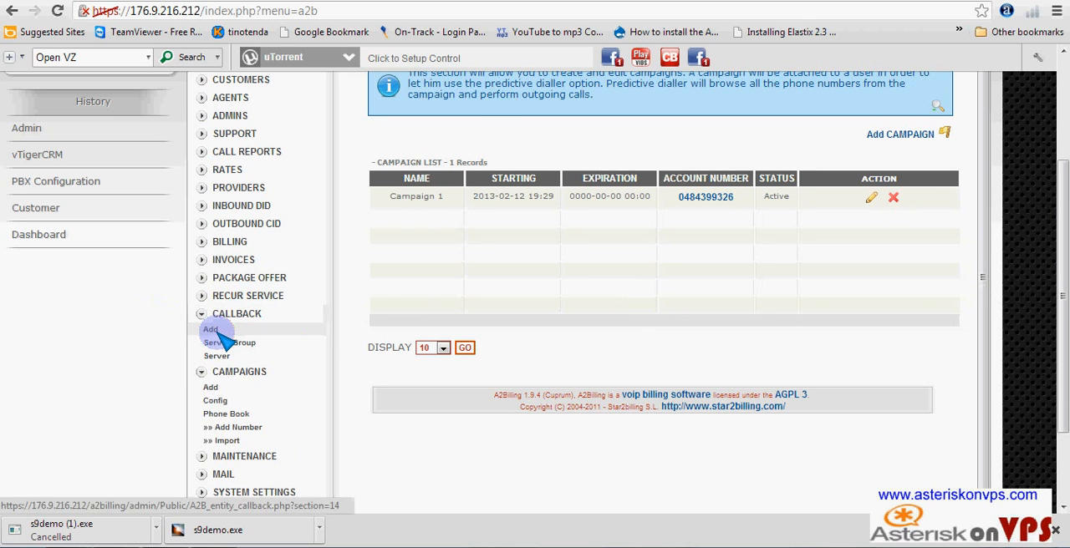
{"action": "left_click", "coordinate": [212, 330]}
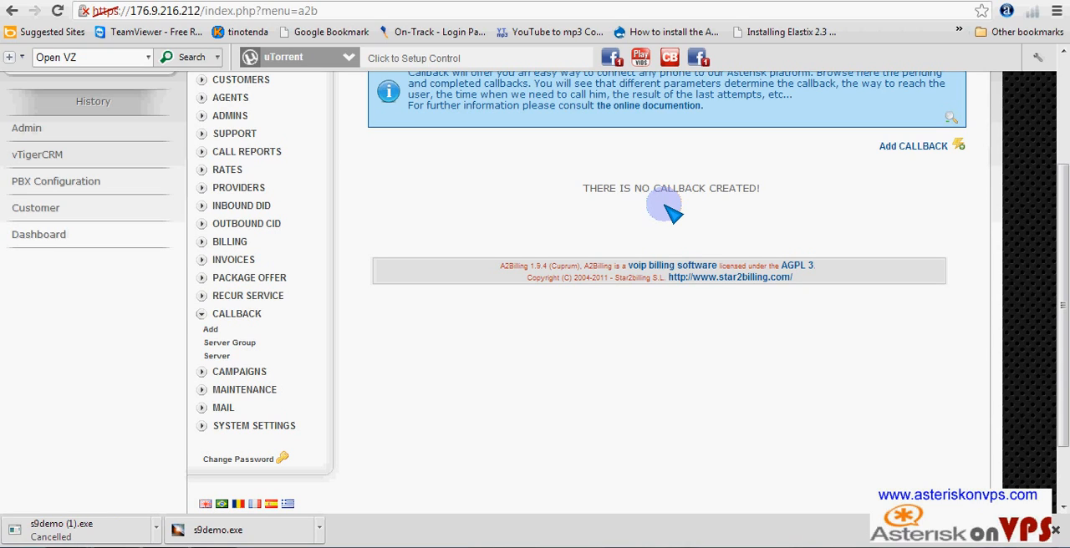
{"action": "left_click", "coordinate": [897, 149]}
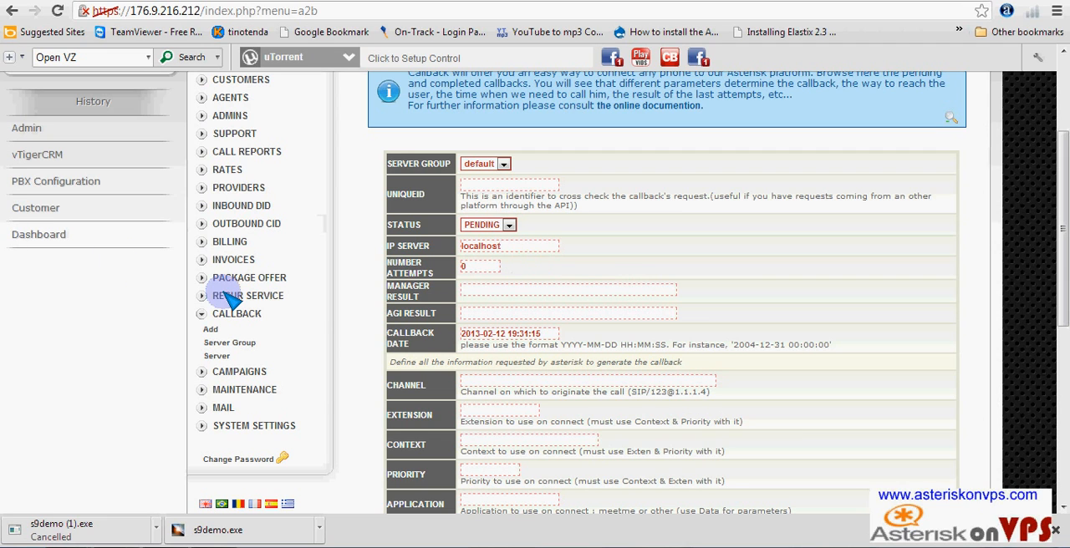
- Leave the callback form unsubmitted and show the PBX configuration page
{"action": "scroll", "coordinate": [256, 306], "scroll_direction": "up", "scroll_amount": 3}
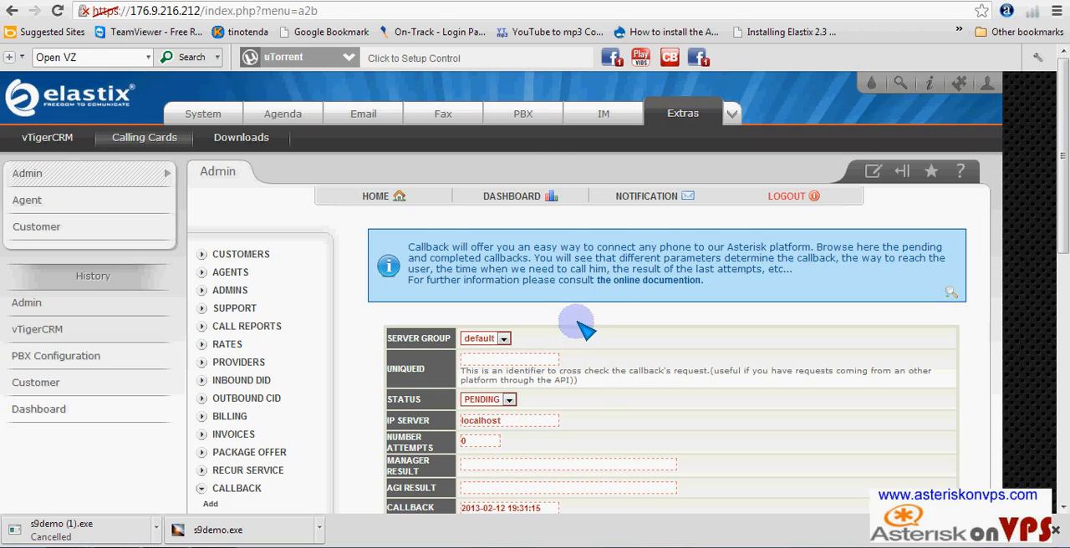
{"action": "left_click", "coordinate": [525, 117]}
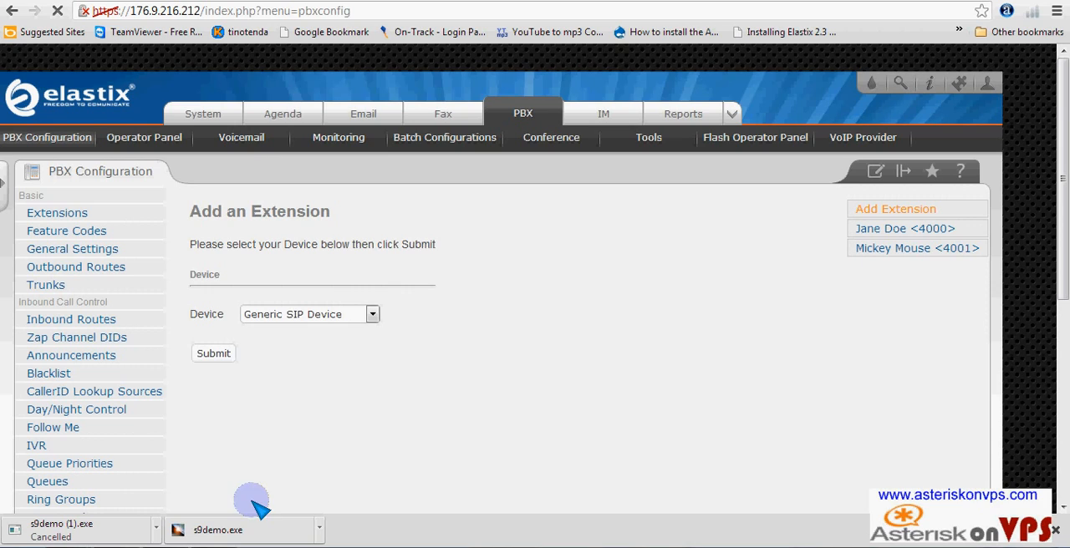
{"action": "mouse_move", "coordinate": [214, 547]}
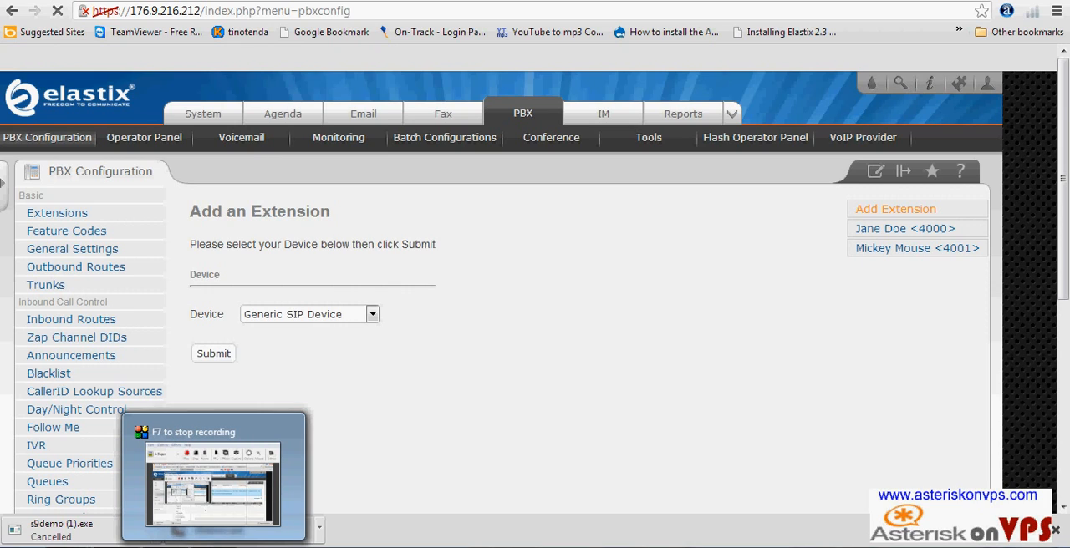